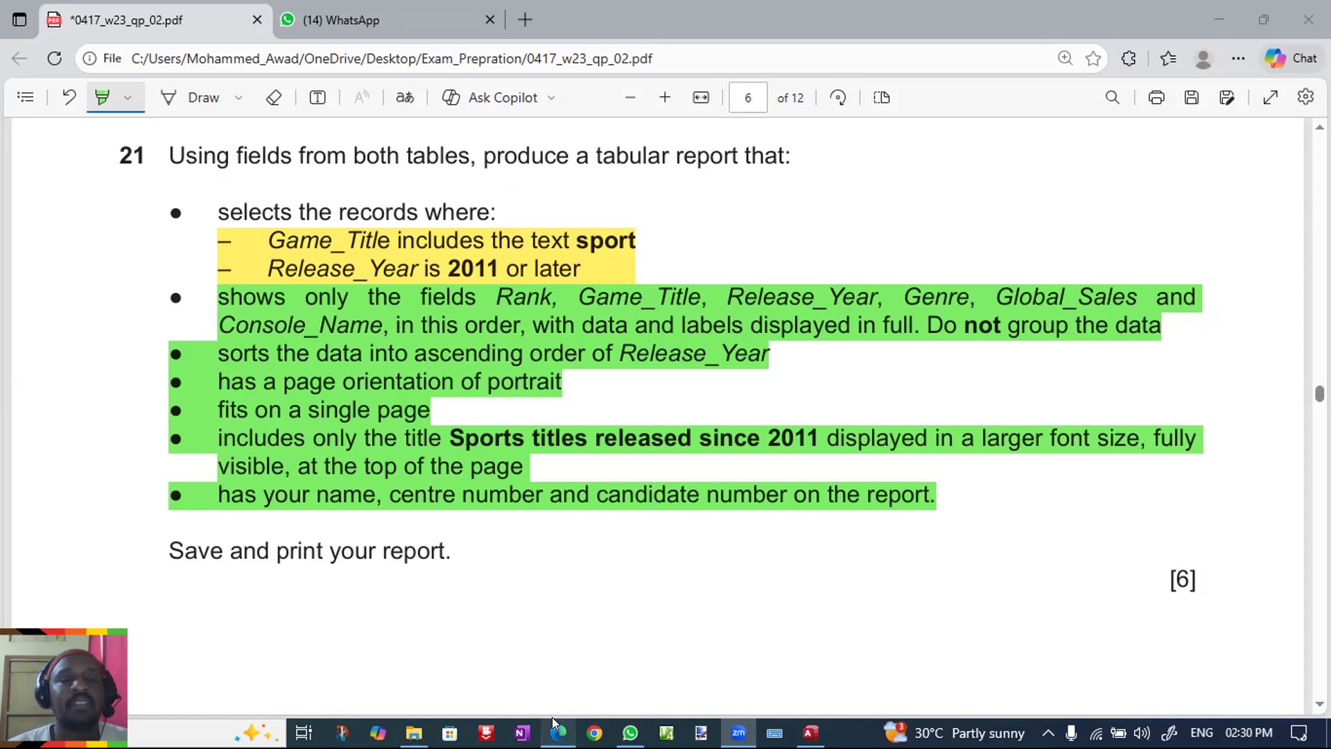
Switch to Access and start a Report Wizard report using all six fields from the query named Query.
click(414, 724)
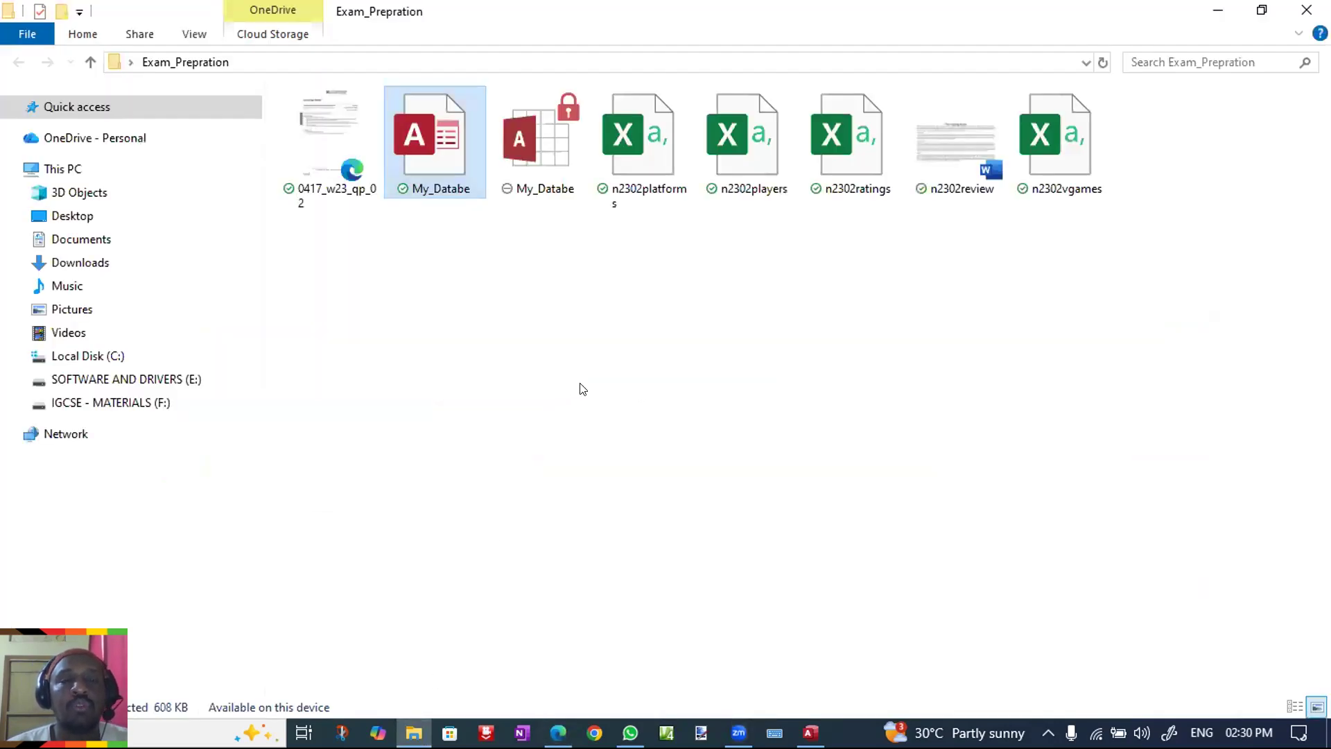
click(811, 729)
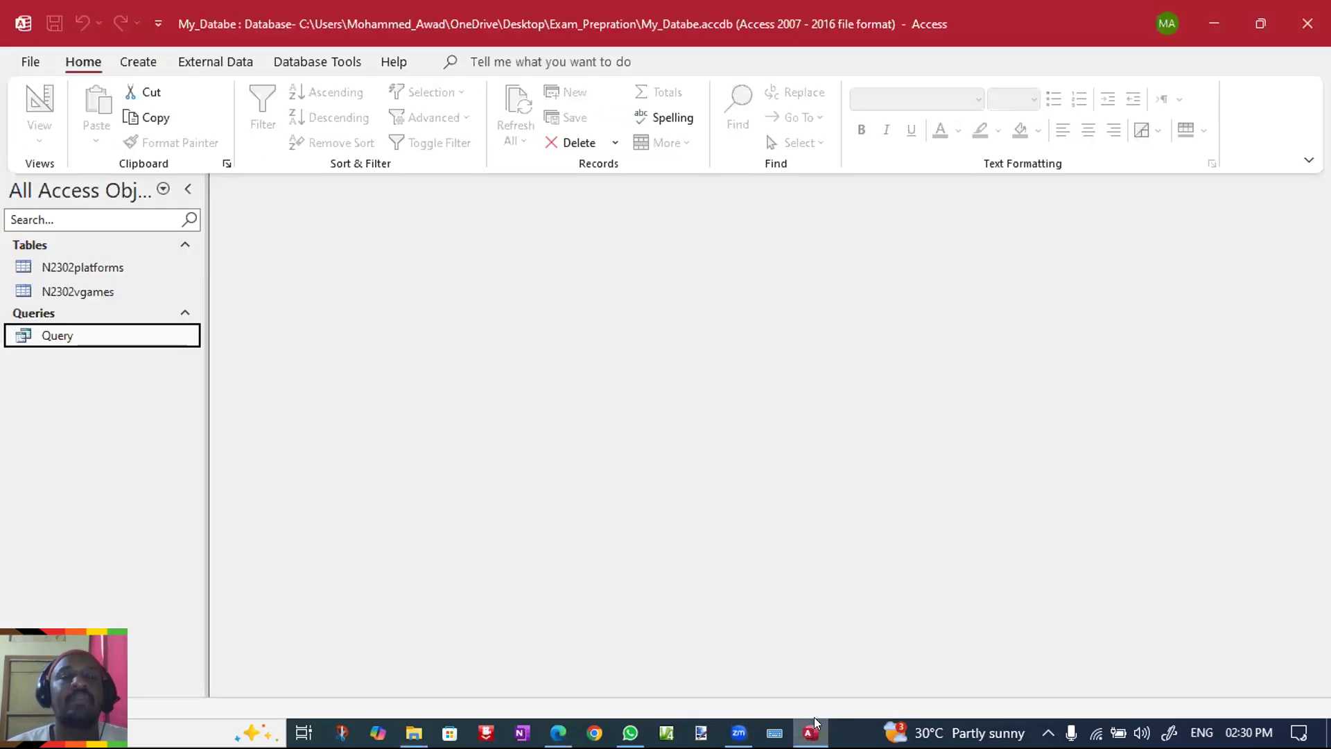
click(139, 62)
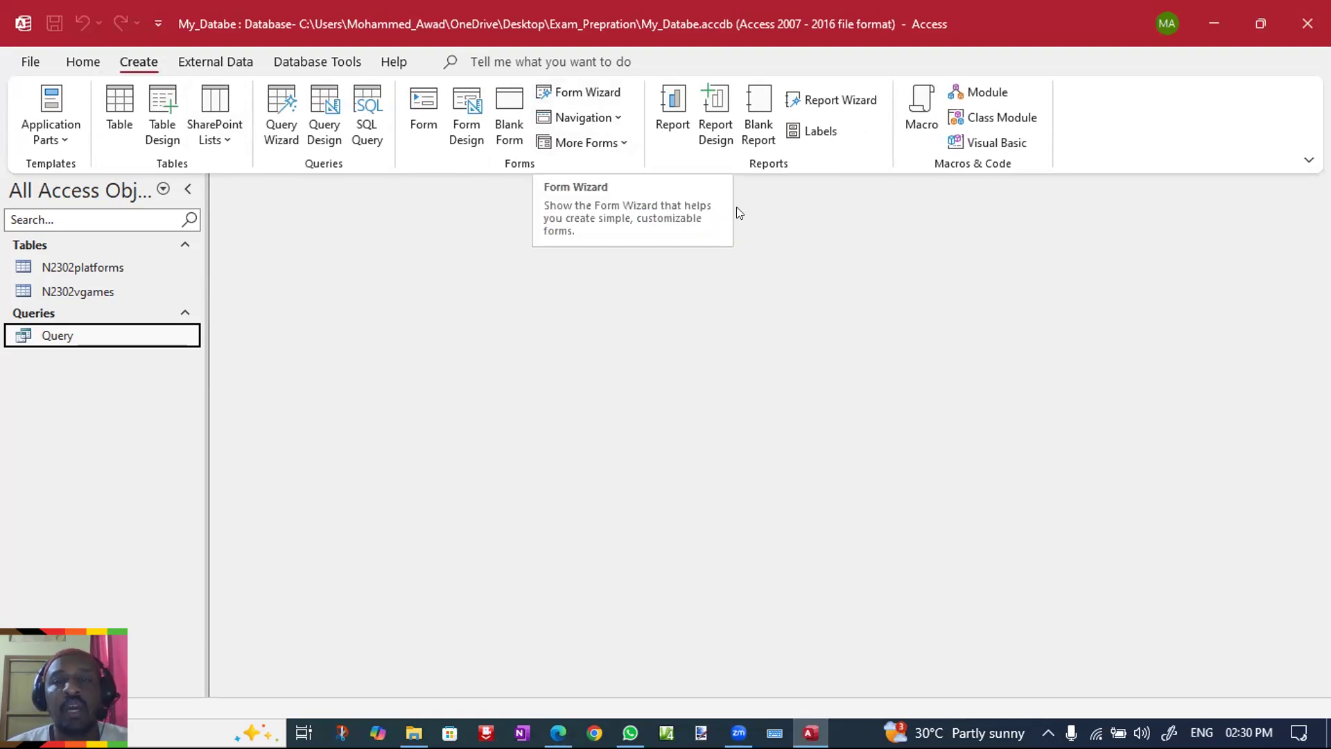
click(858, 100)
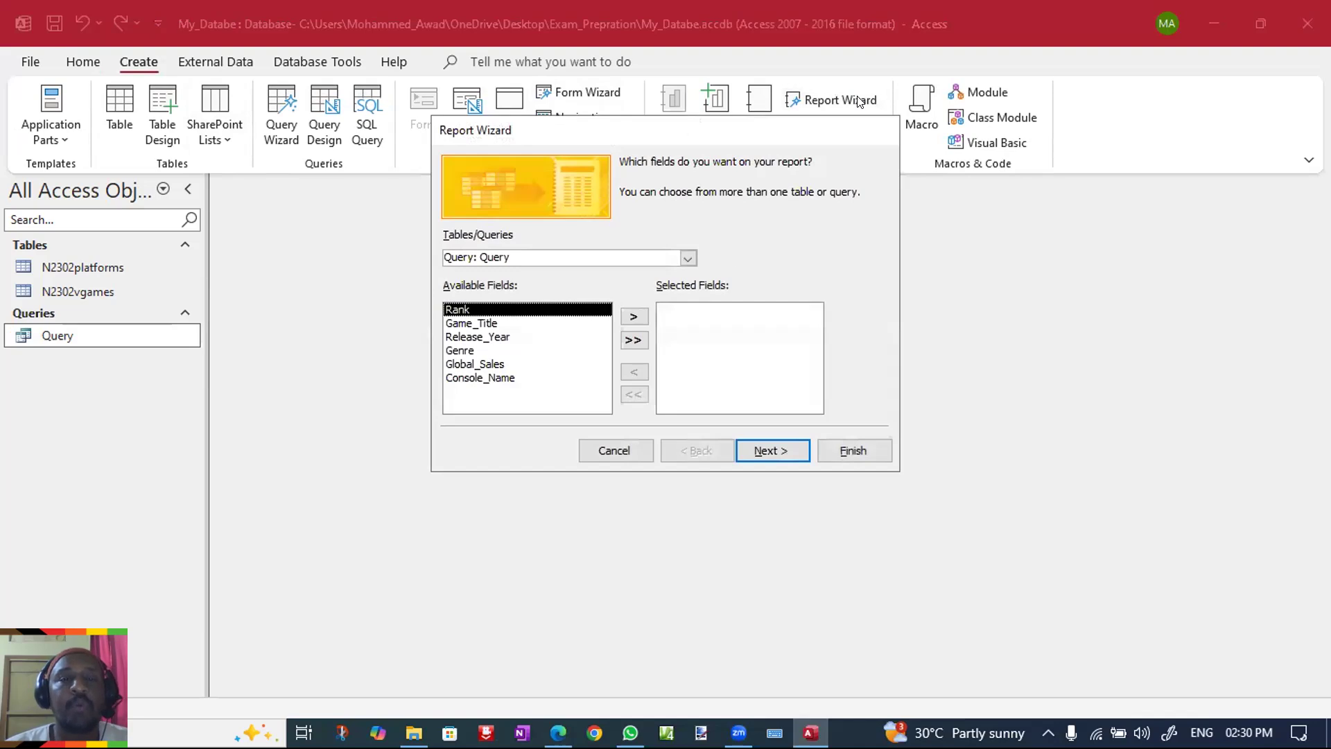
click(688, 258)
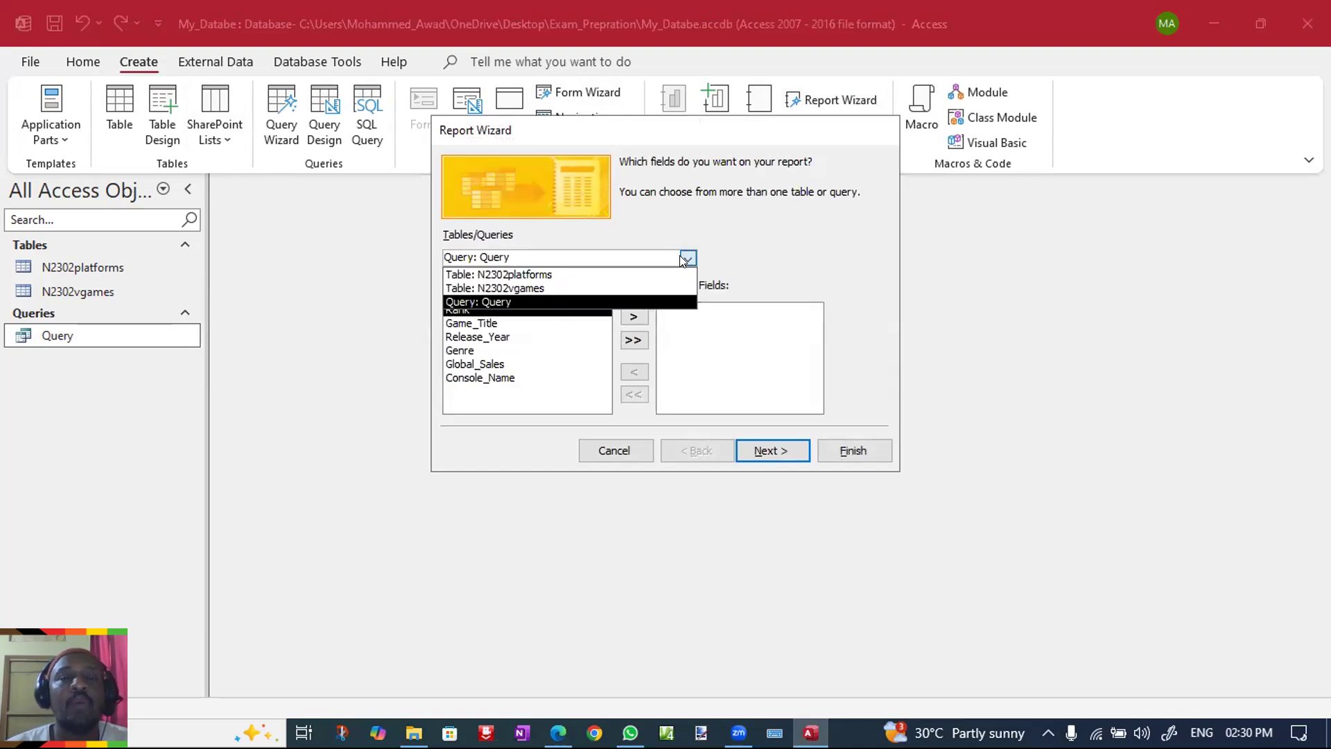
click(576, 303)
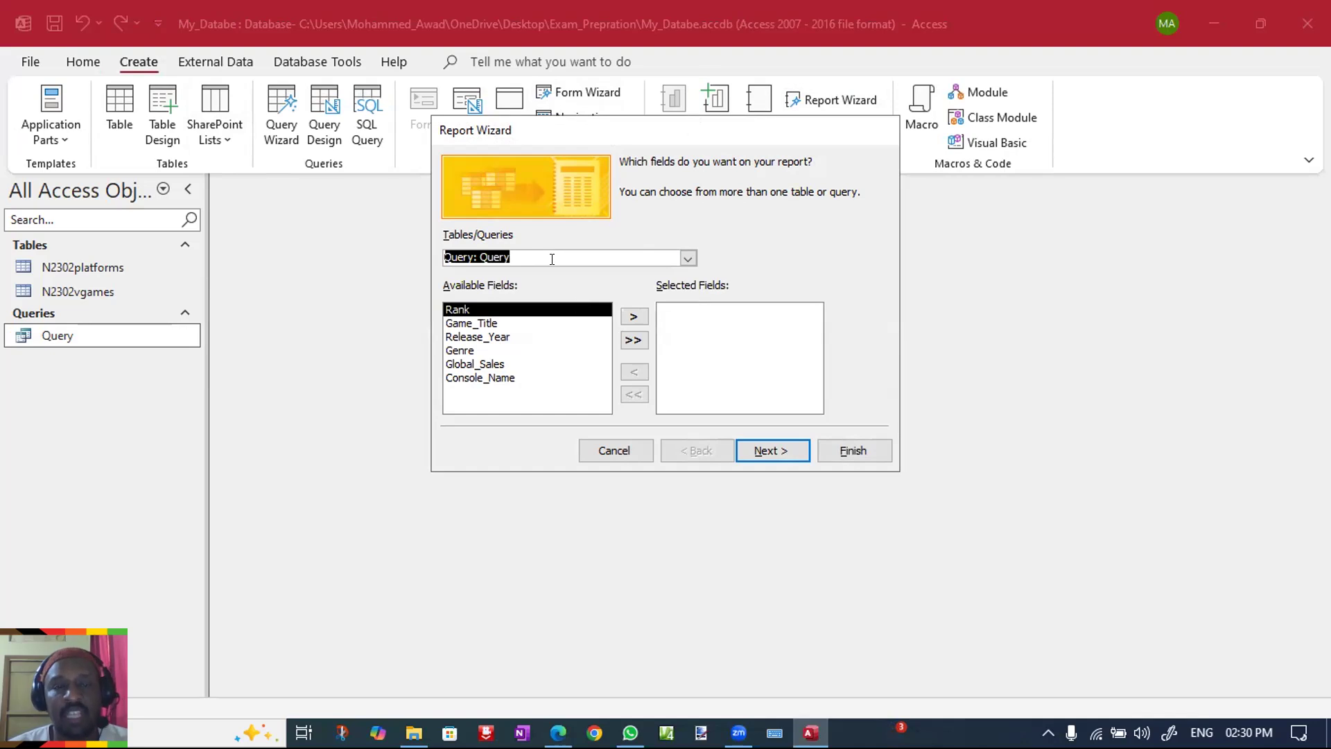
click(628, 340)
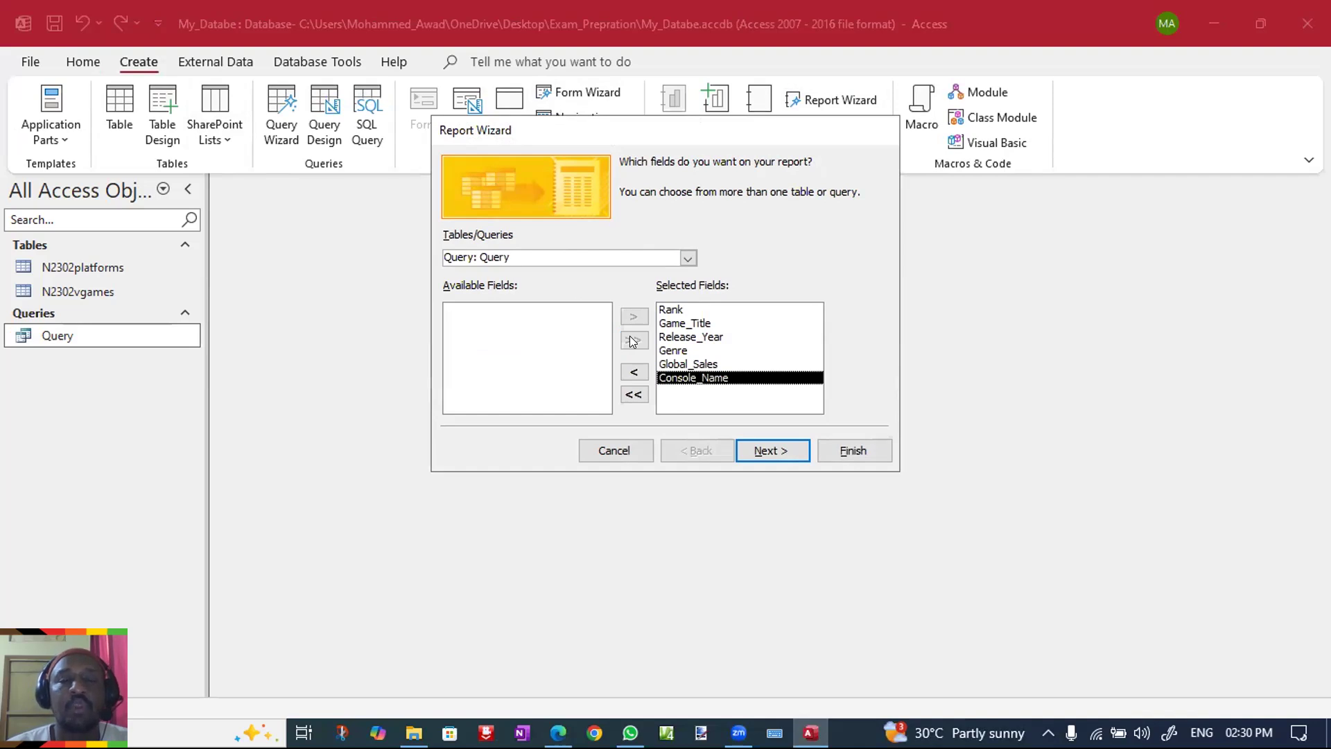
click(770, 450)
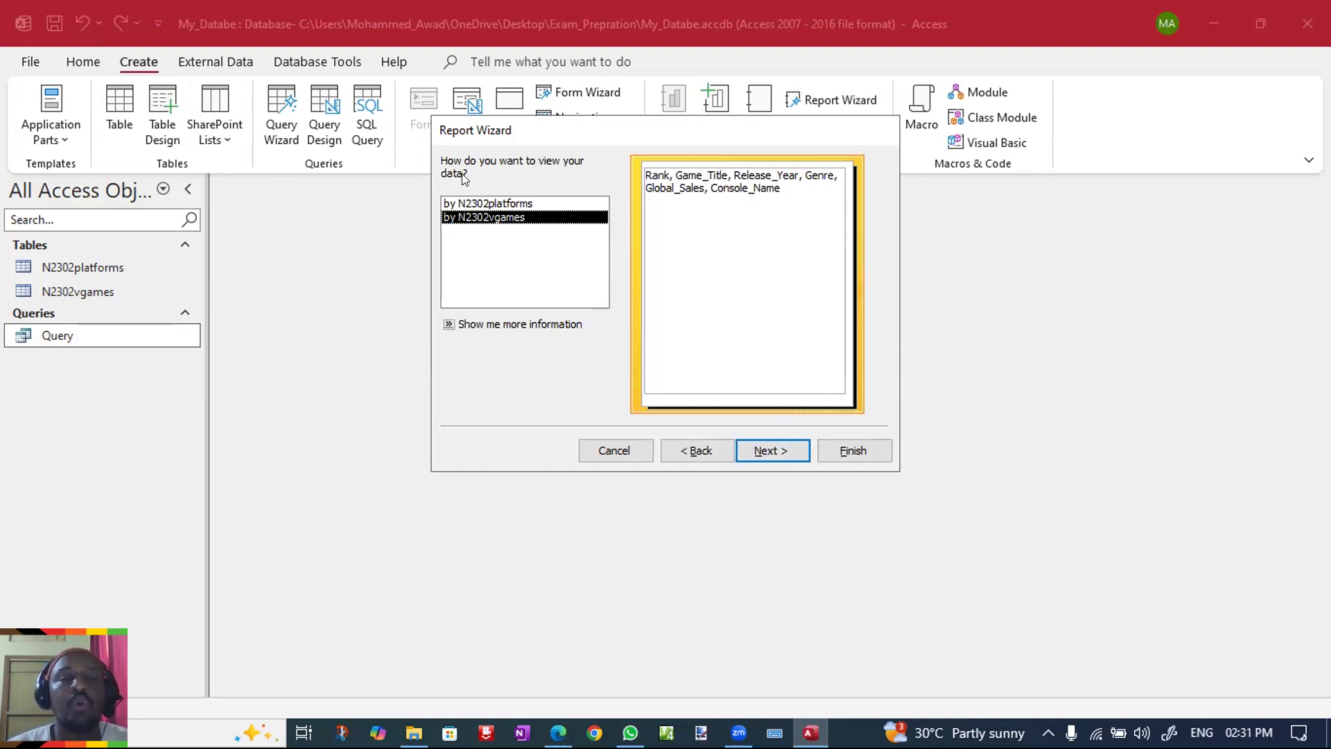
Choose to view the report data by N2302vgames and continue without adding any grouping level.
click(504, 204)
click(502, 217)
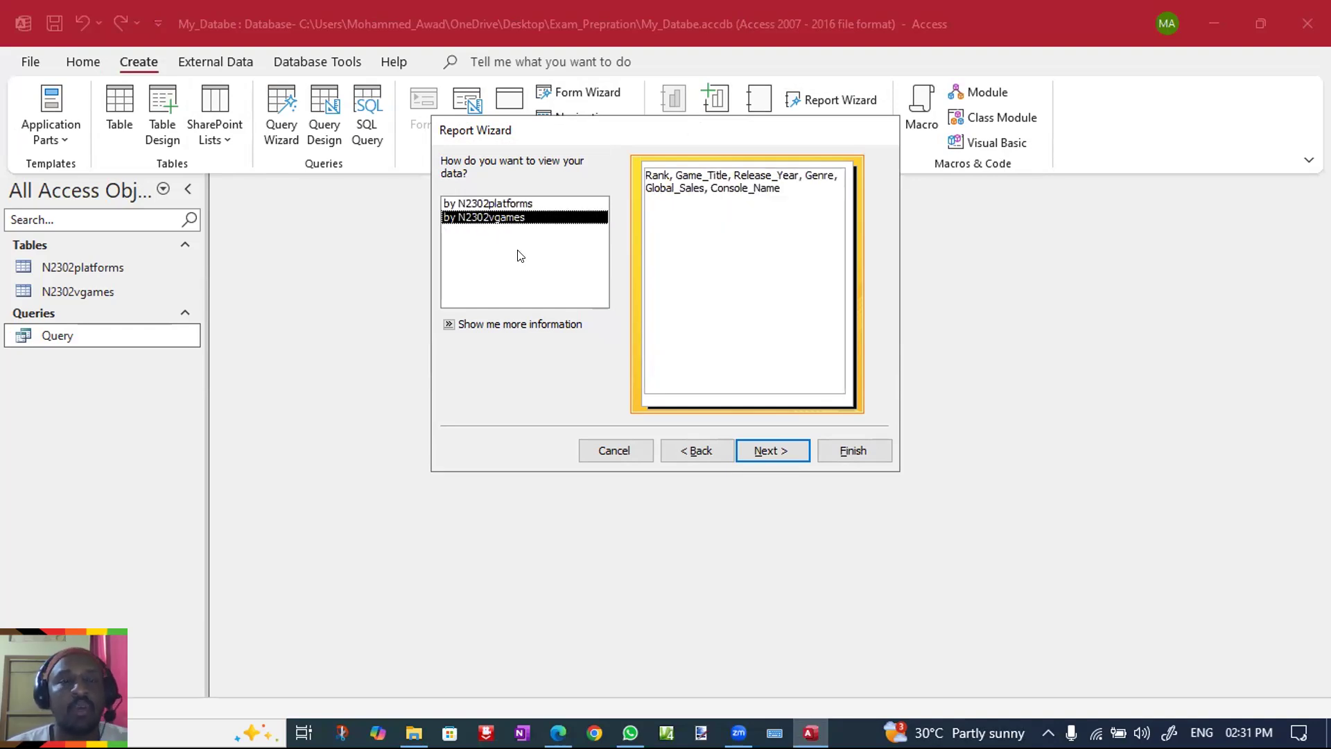
click(507, 207)
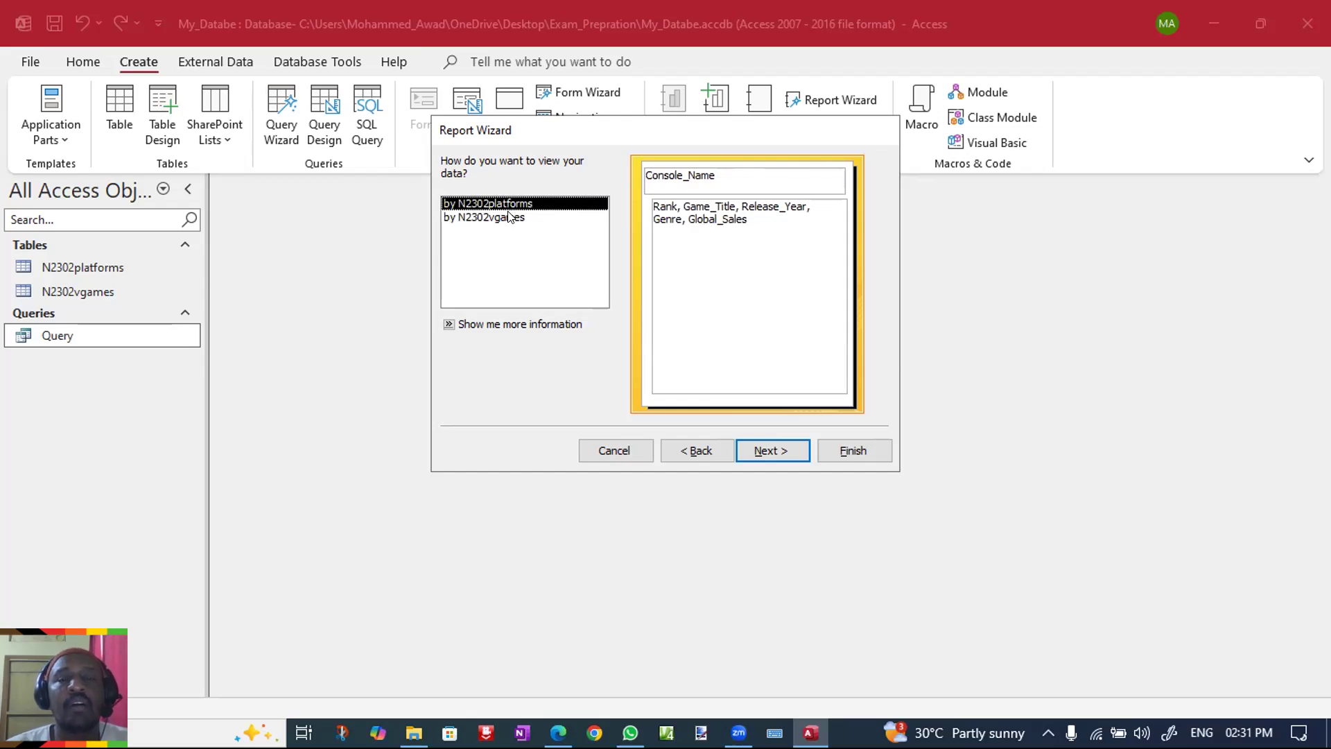
click(510, 217)
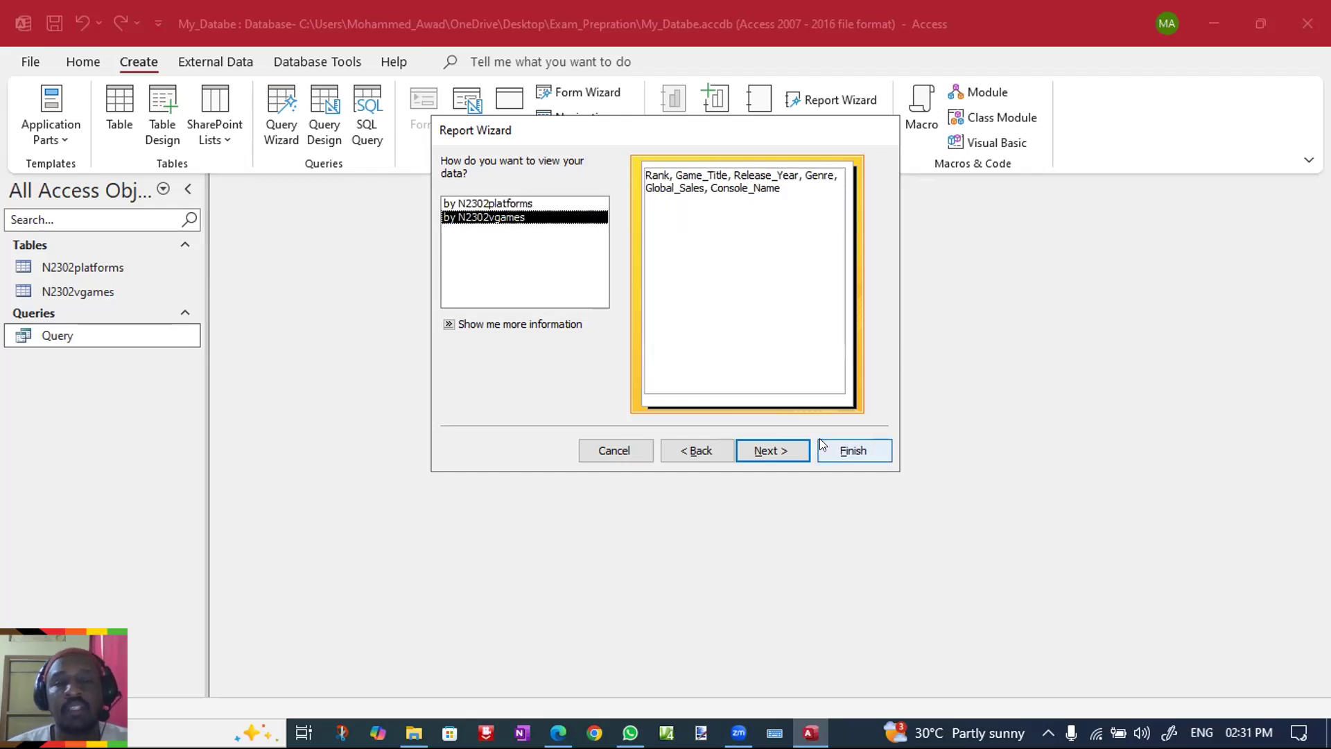
click(785, 455)
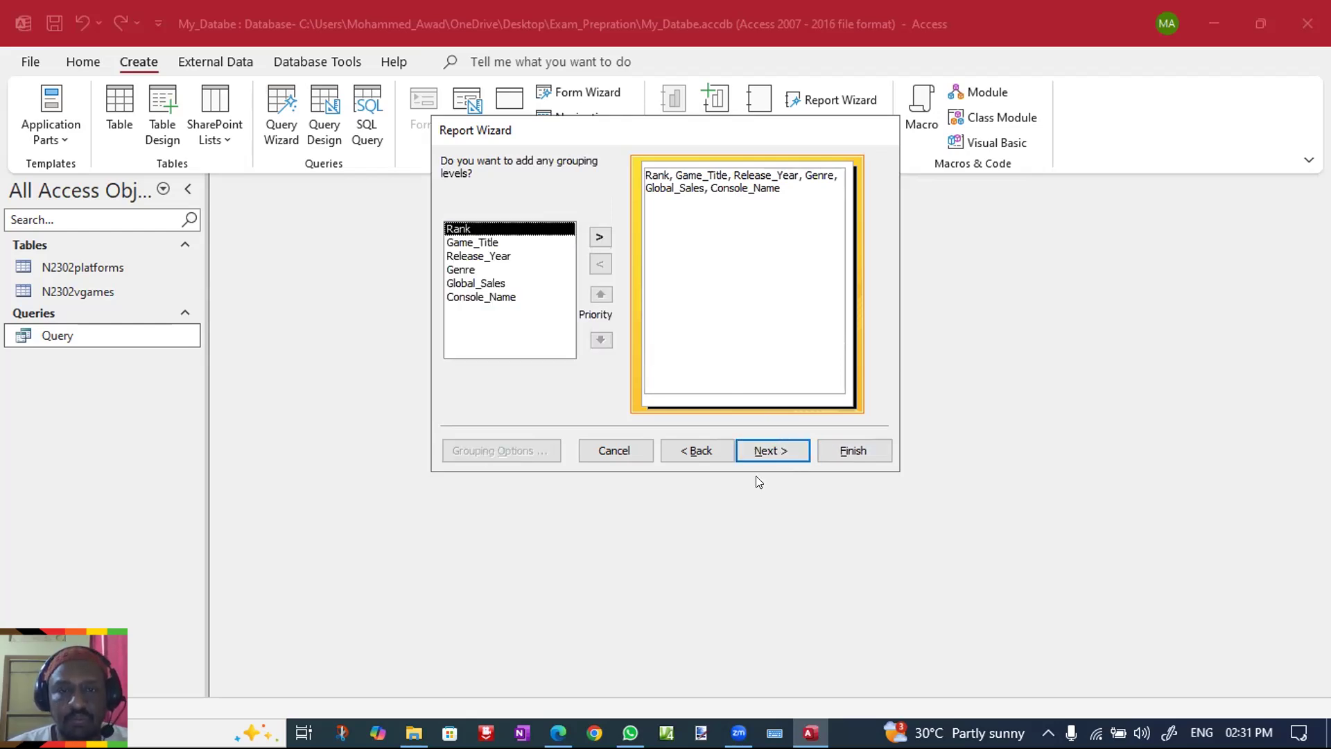
click(766, 456)
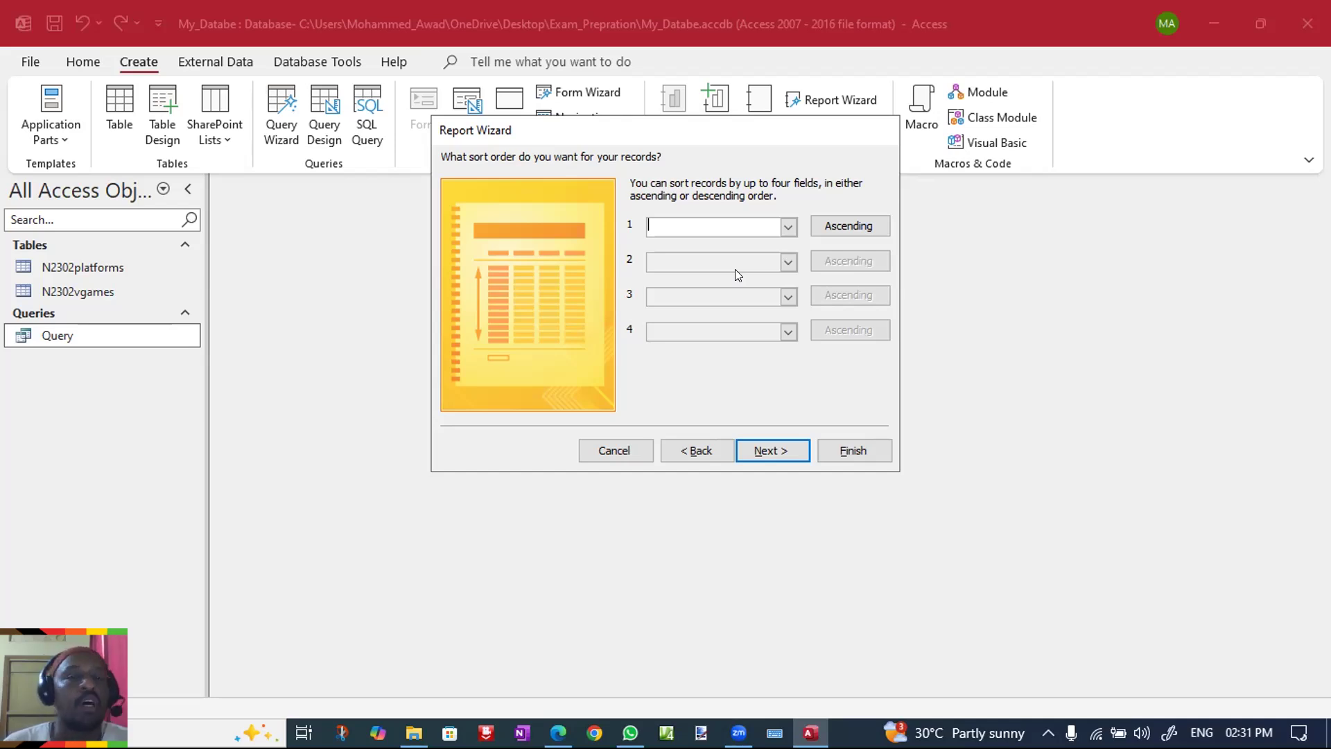
Skip the wizard's sort order, check the exam paper's layout requirements, and accept the tabular layout in portrait orientation.
click(786, 454)
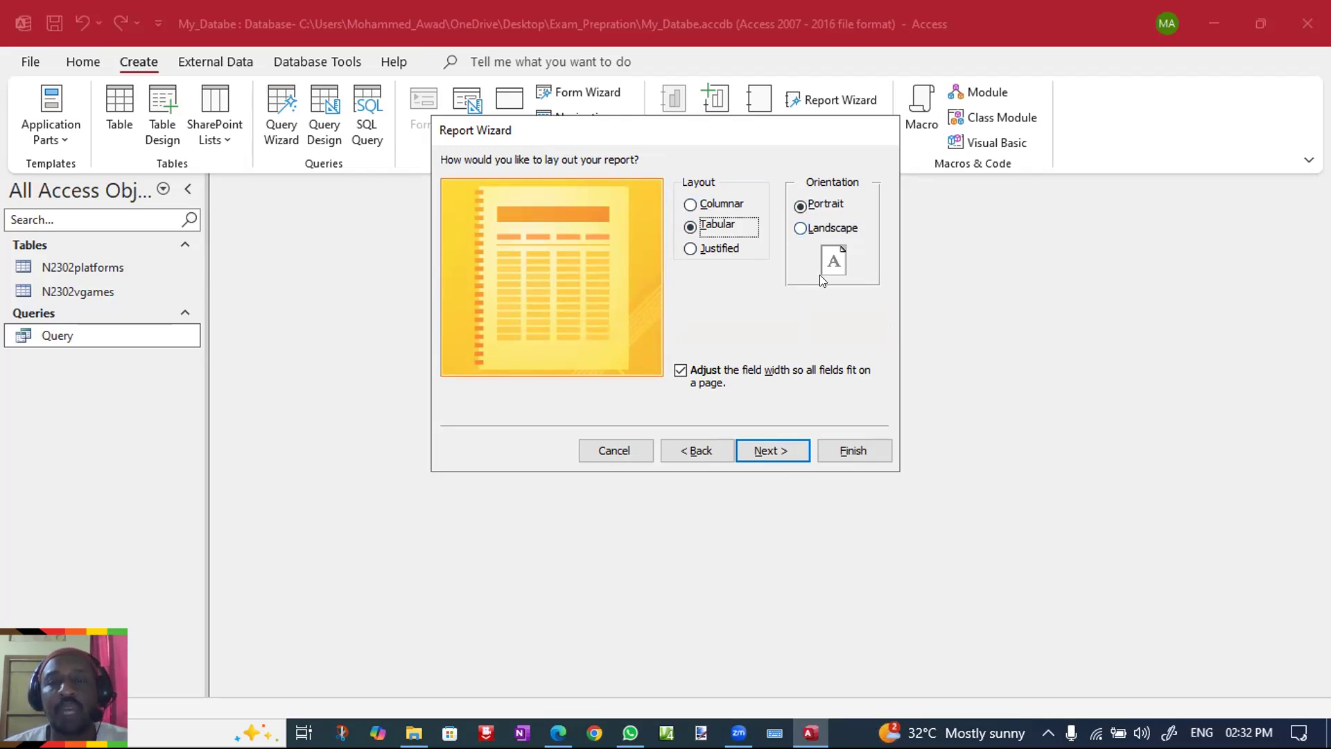
click(549, 718)
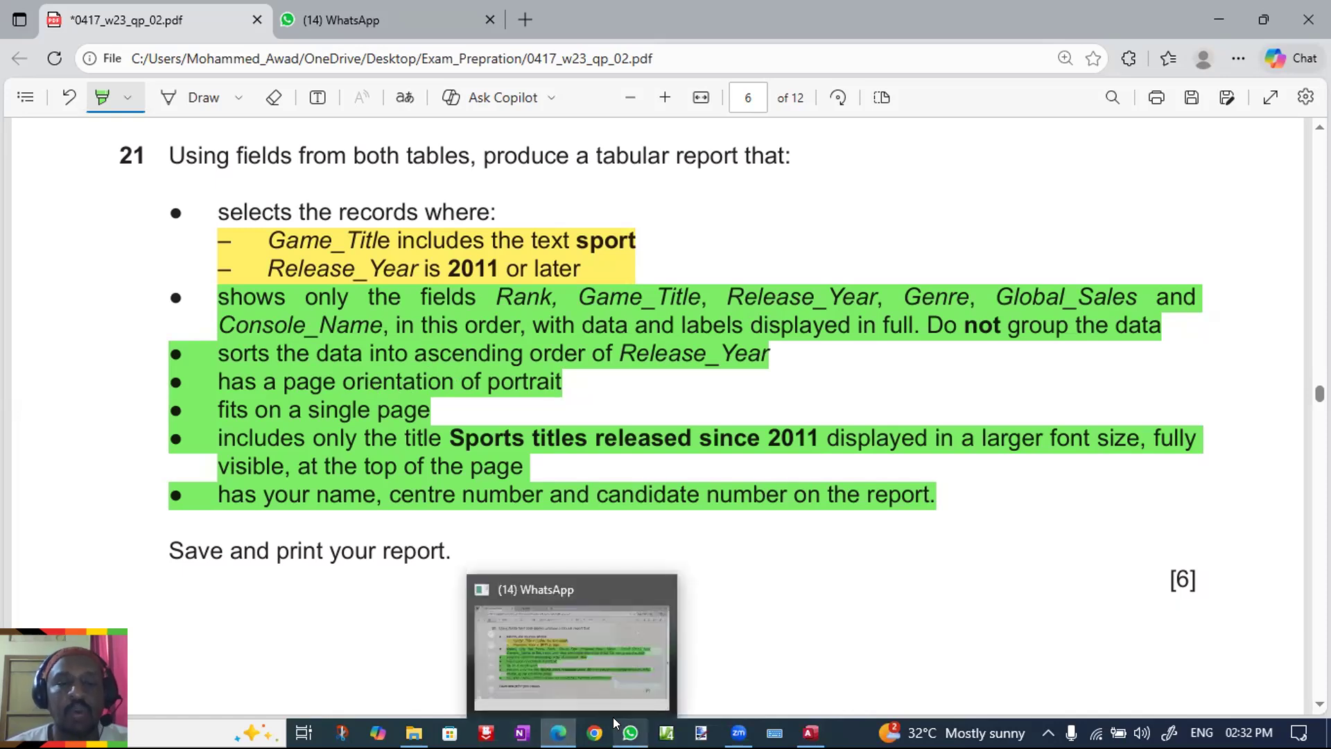
click(818, 717)
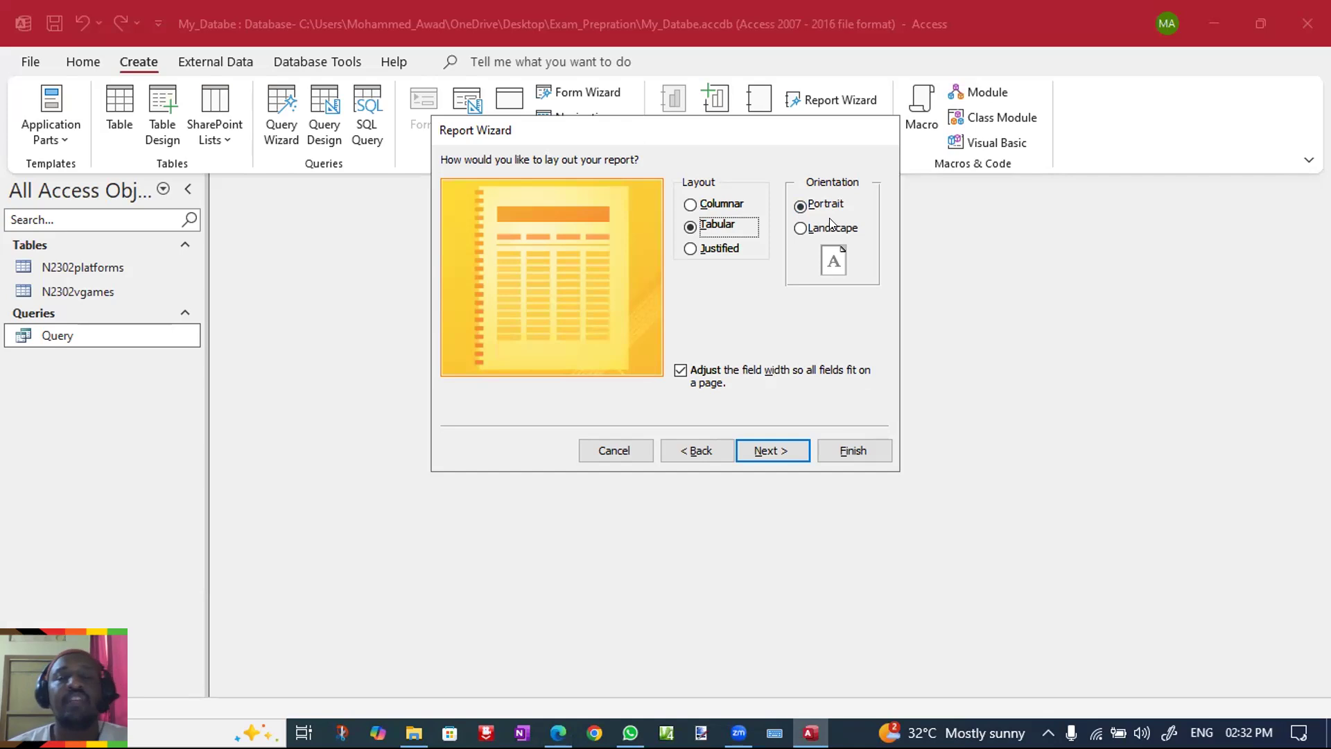
click(767, 453)
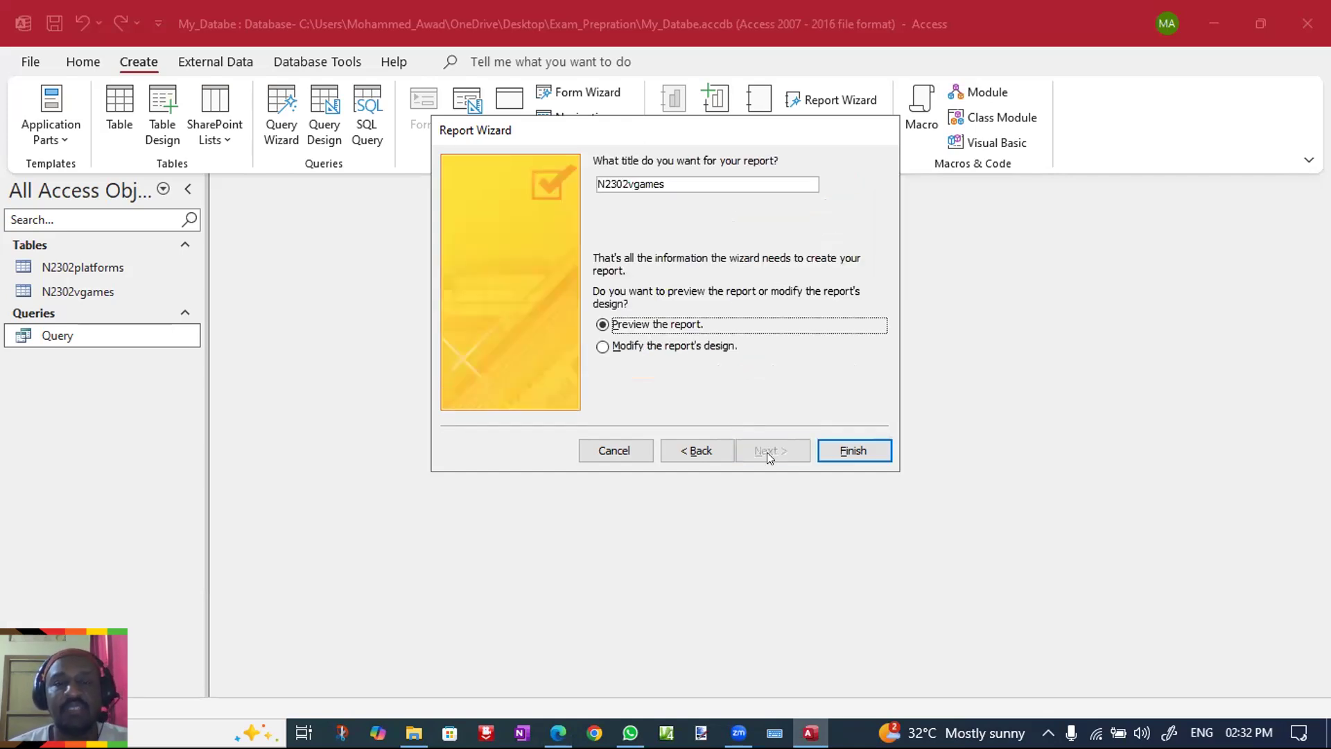
Title the report My_Report and finish the wizard with a preview of the report.
double_click(676, 178)
text(M)
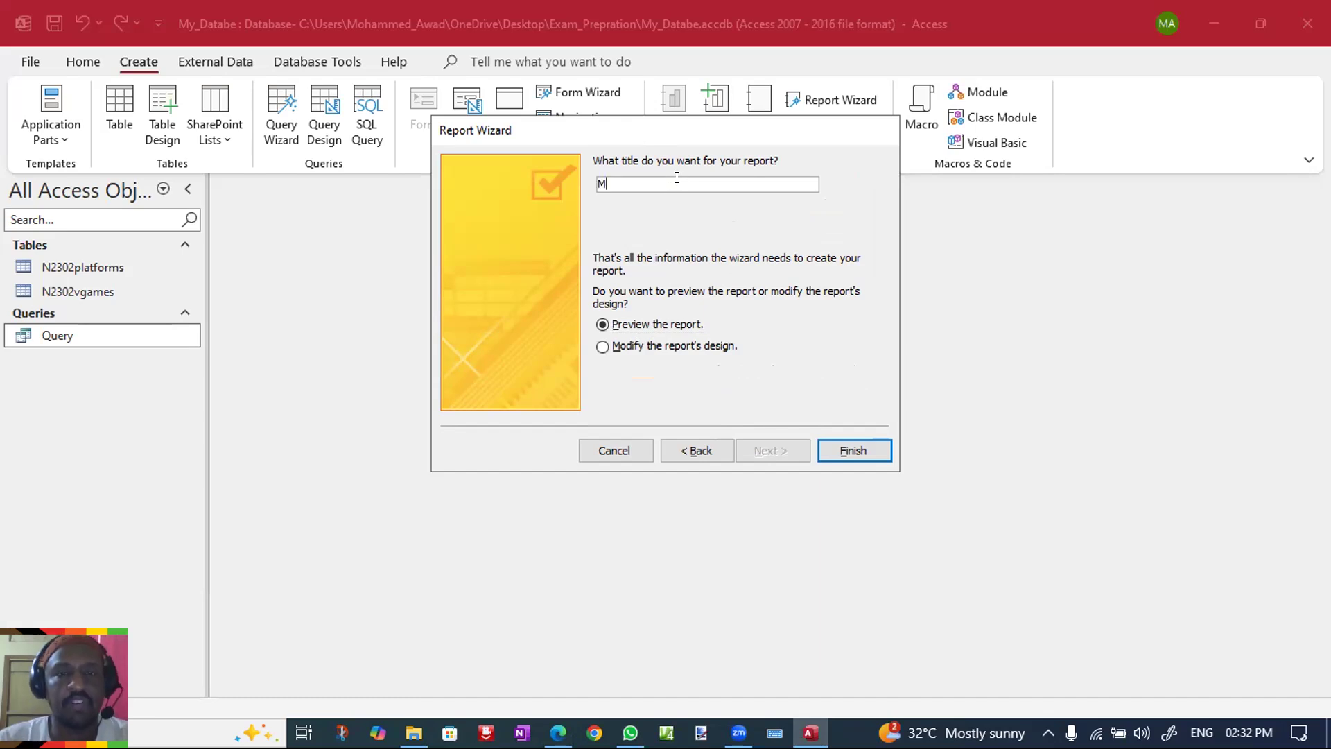
text(y_R)
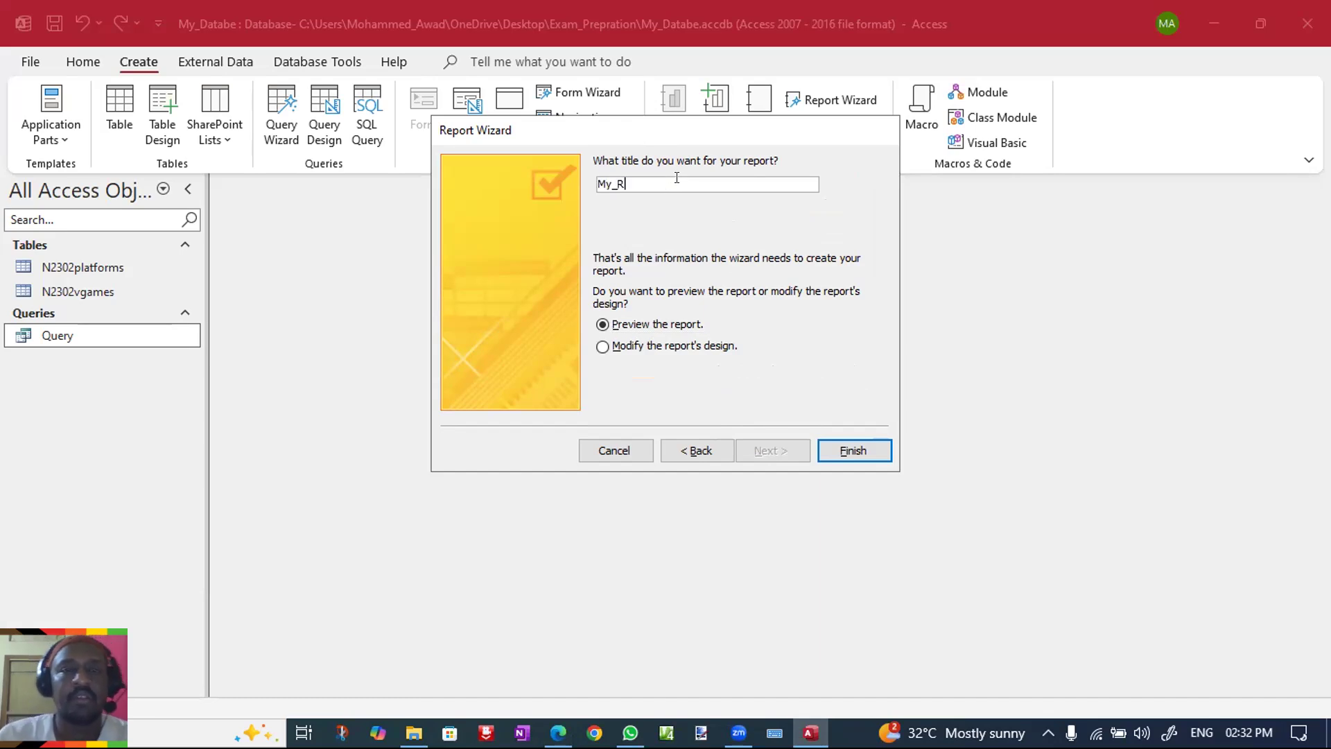
text(eport)
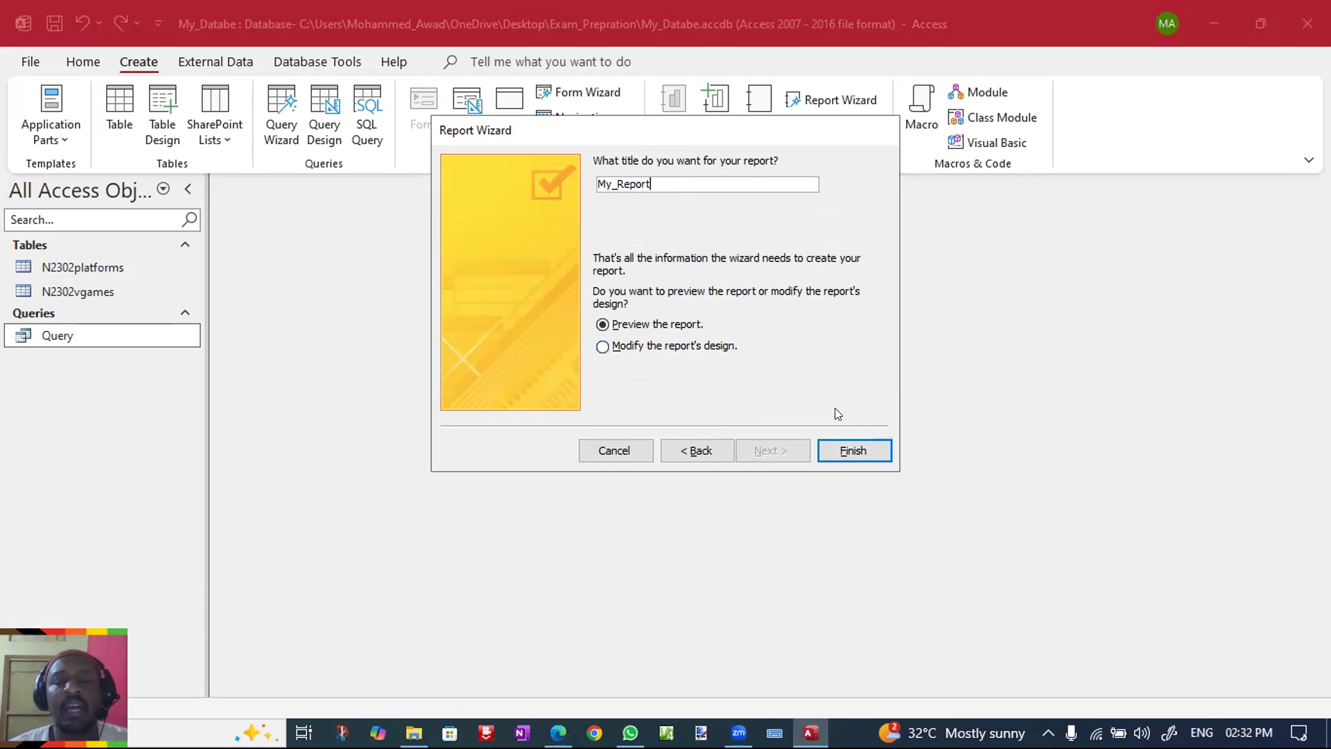
click(854, 444)
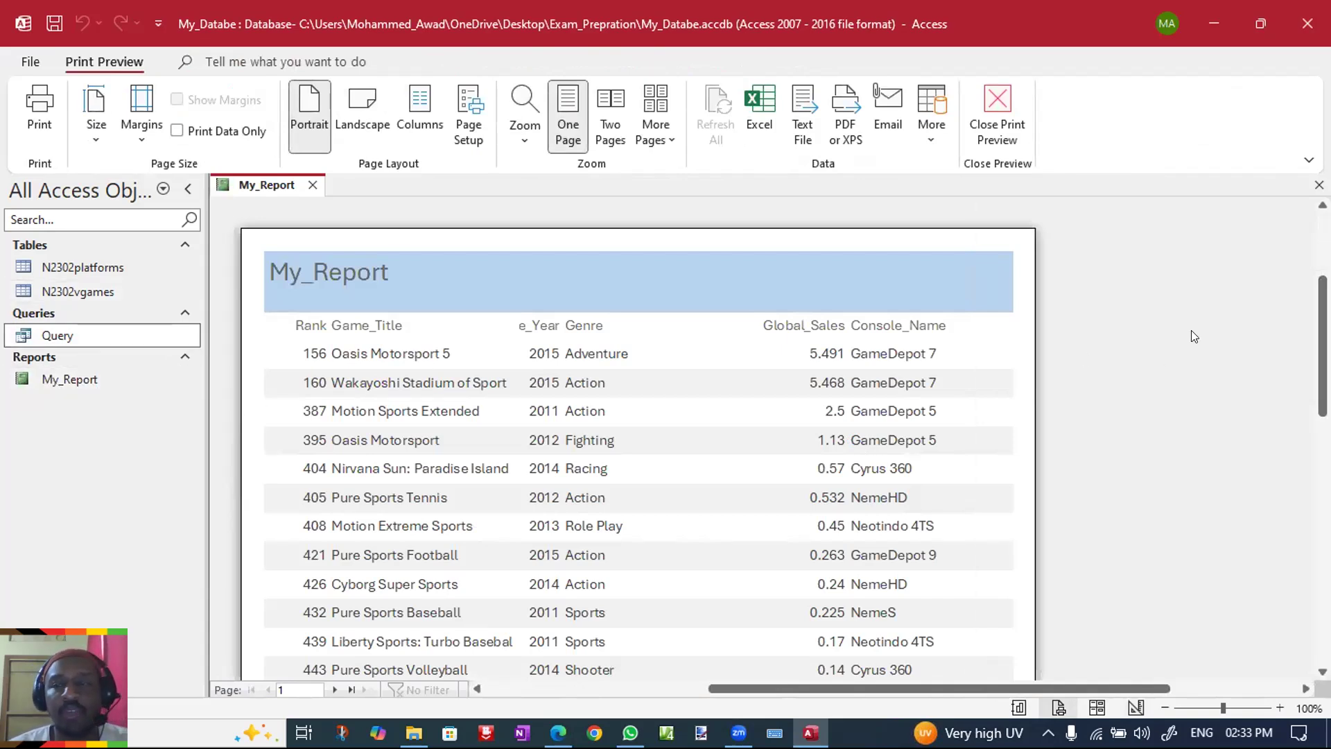
Look over the report preview and switch My_Report to Layout View for editing.
scroll(638, 450, down, 2)
scroll(638, 451, up, 2)
scroll(638, 450, up, 1)
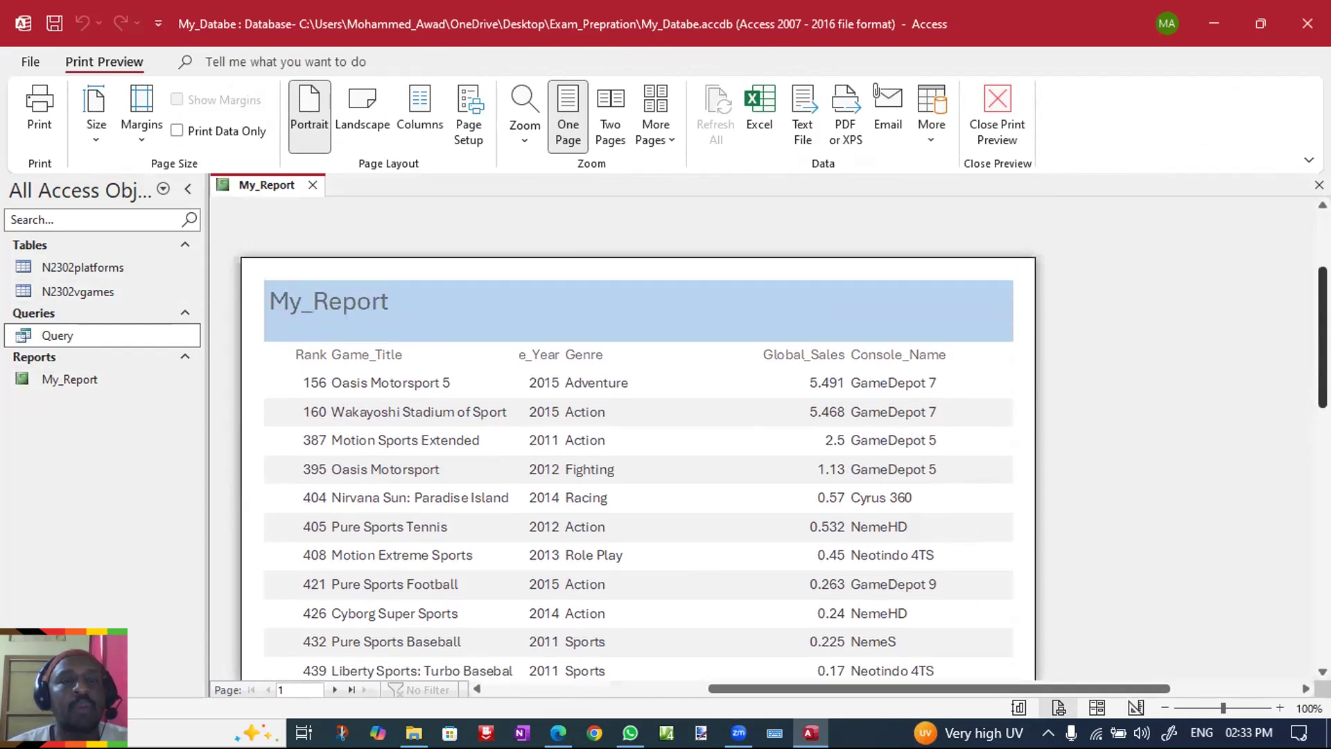
scroll(638, 450, down, 1)
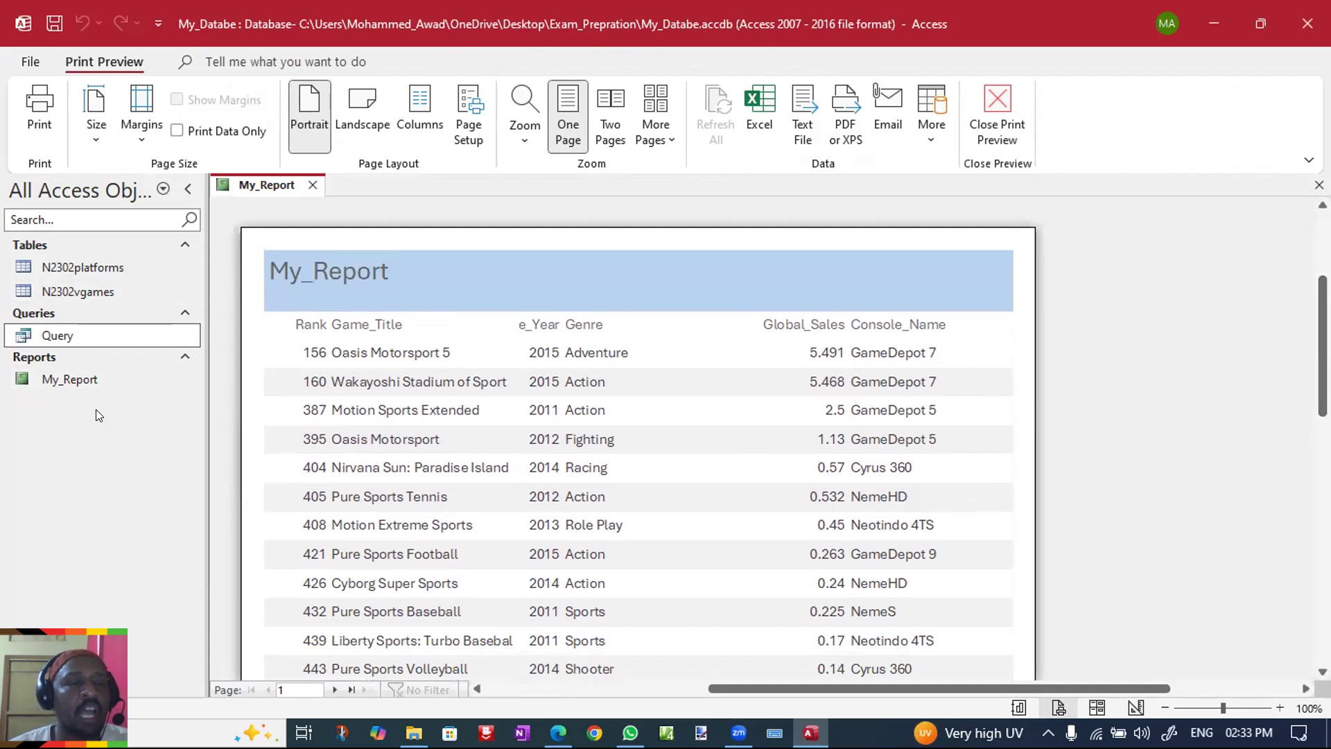
click(85, 387)
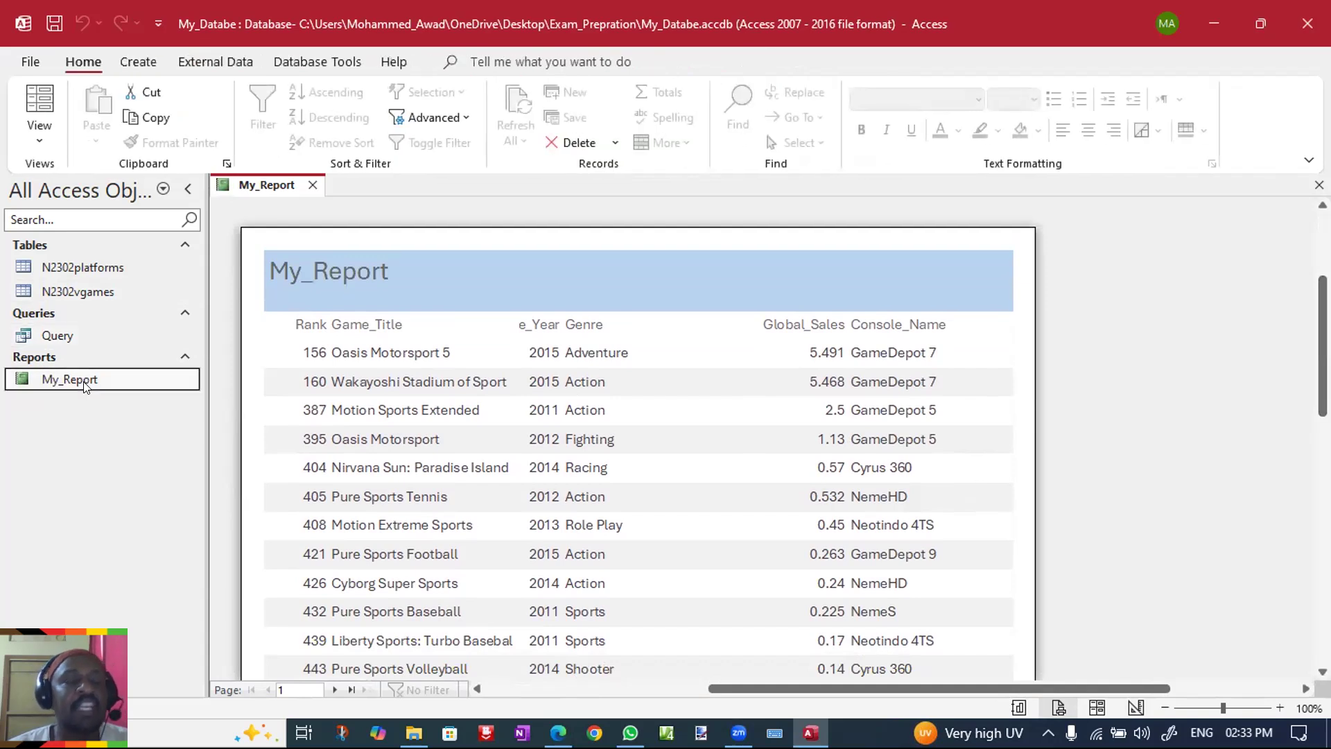
right_click(85, 386)
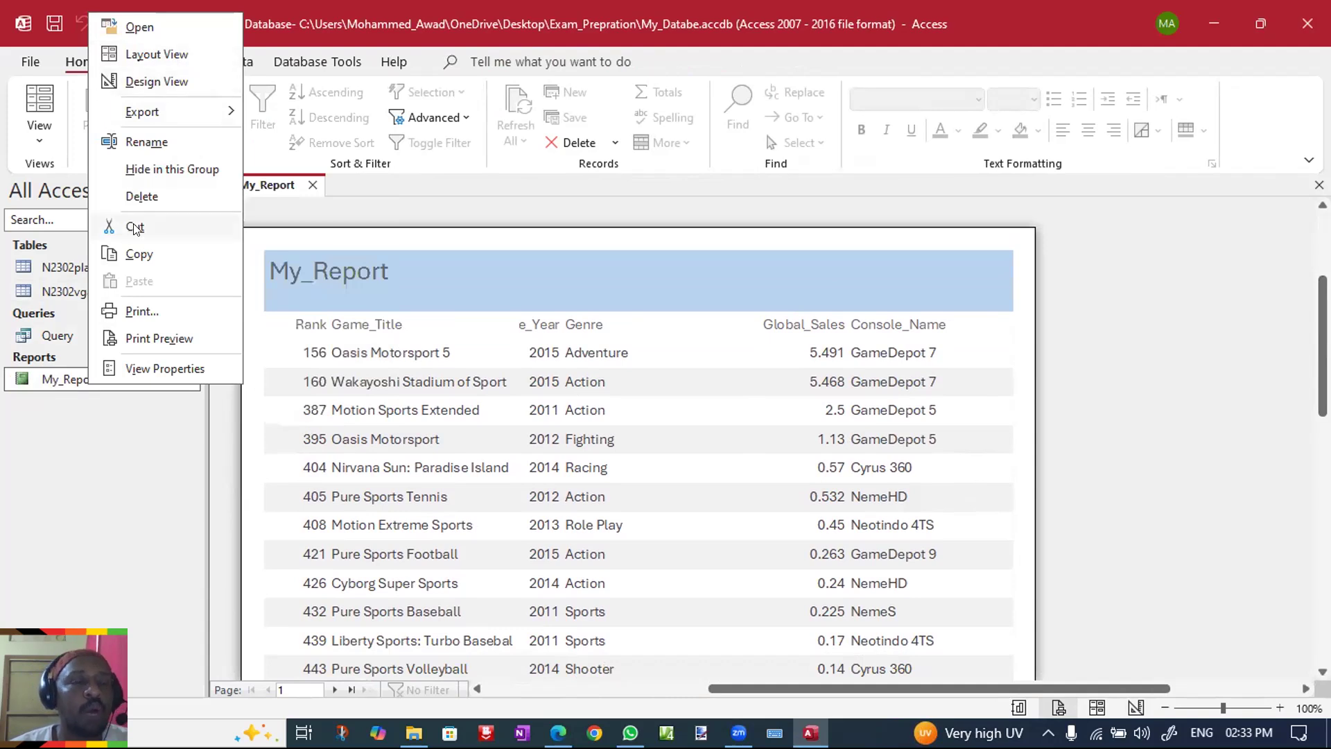
click(163, 83)
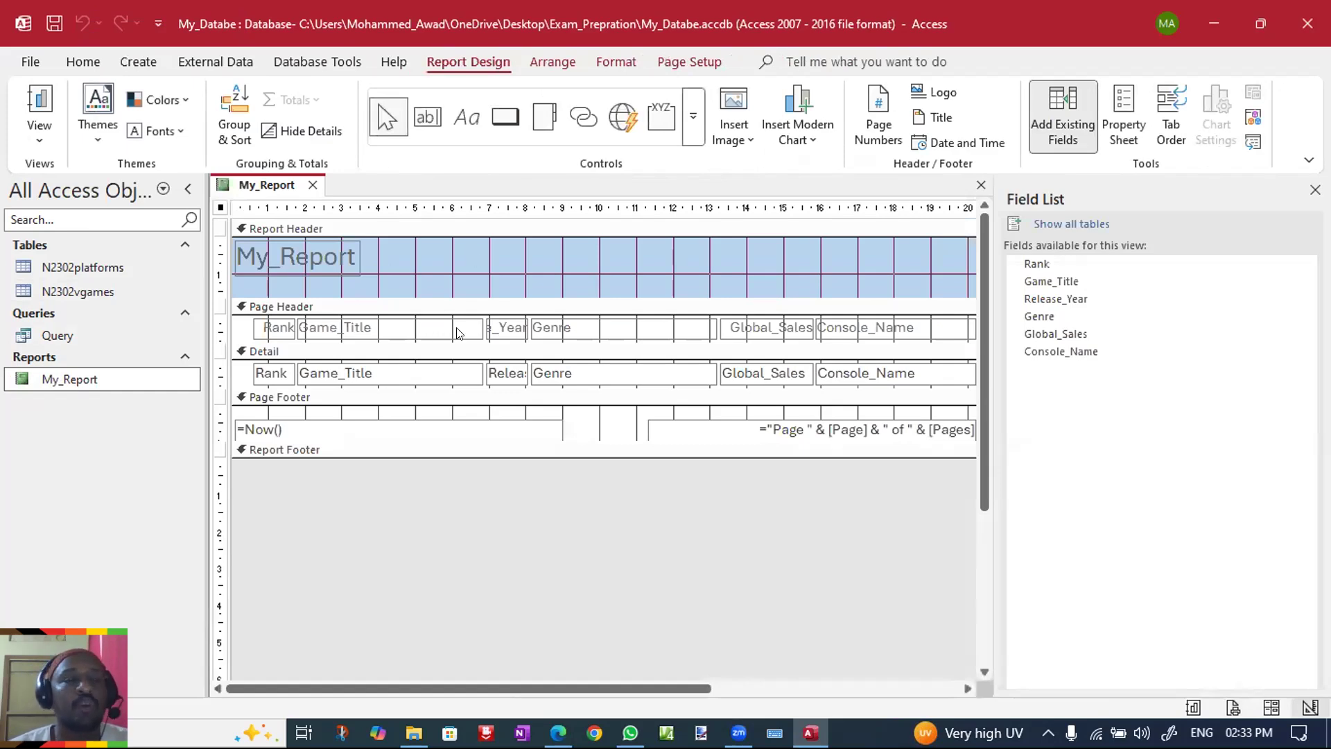
right_click(99, 382)
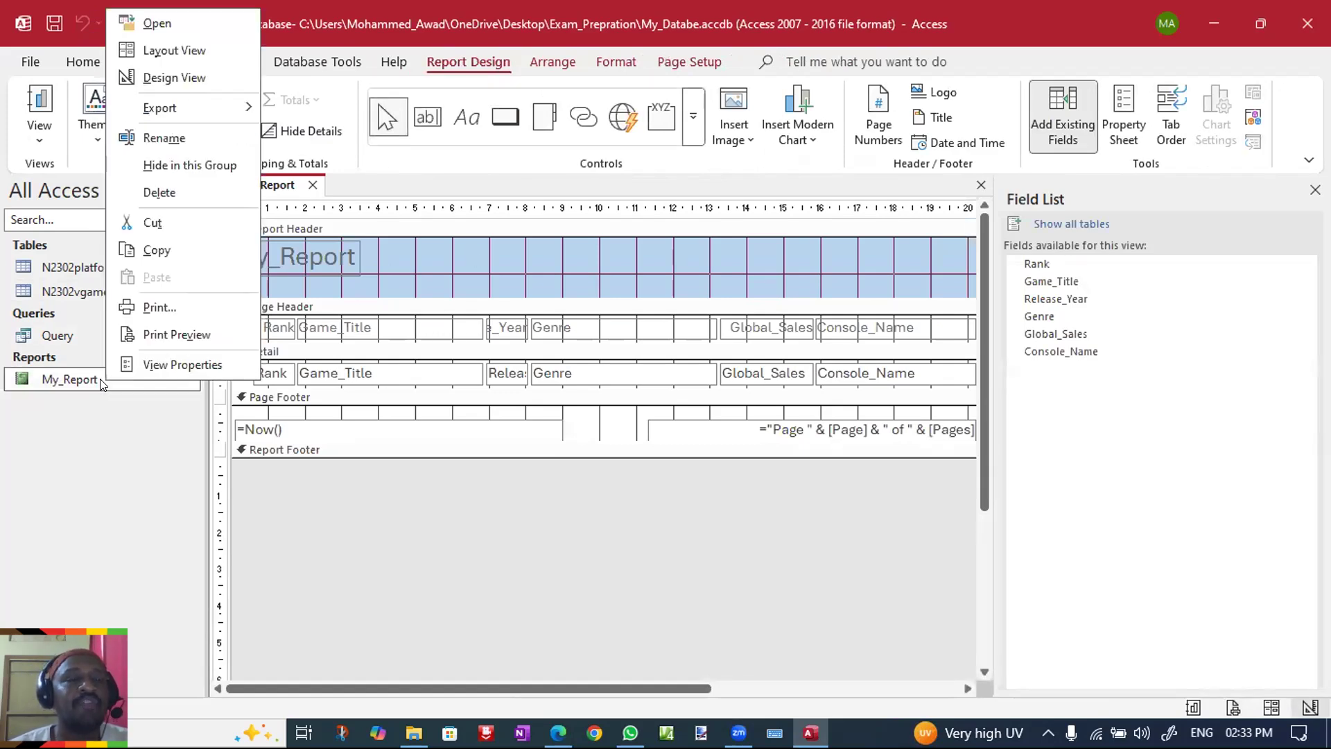
click(167, 48)
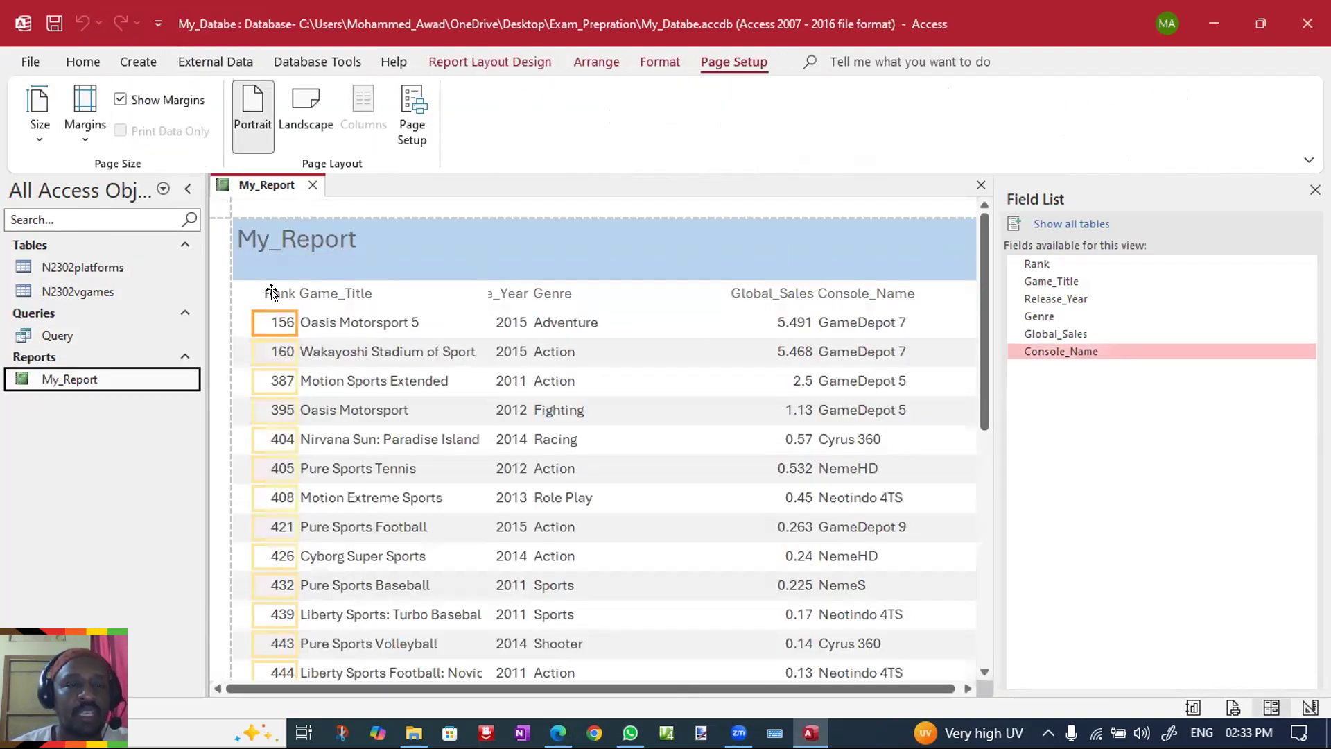
Shift the Genre label and its data column right to make room beside the release year column.
click(321, 293)
click(351, 323)
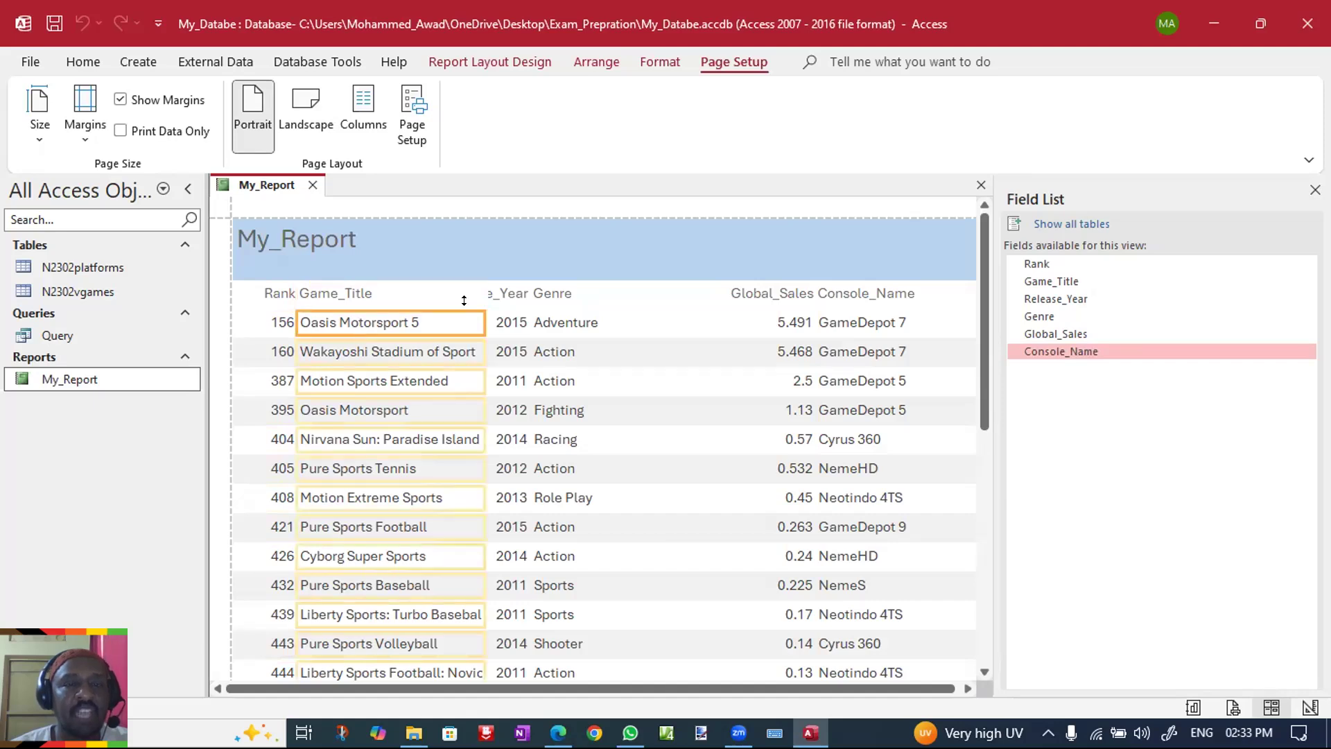
click(538, 294)
ctrl+click(547, 323)
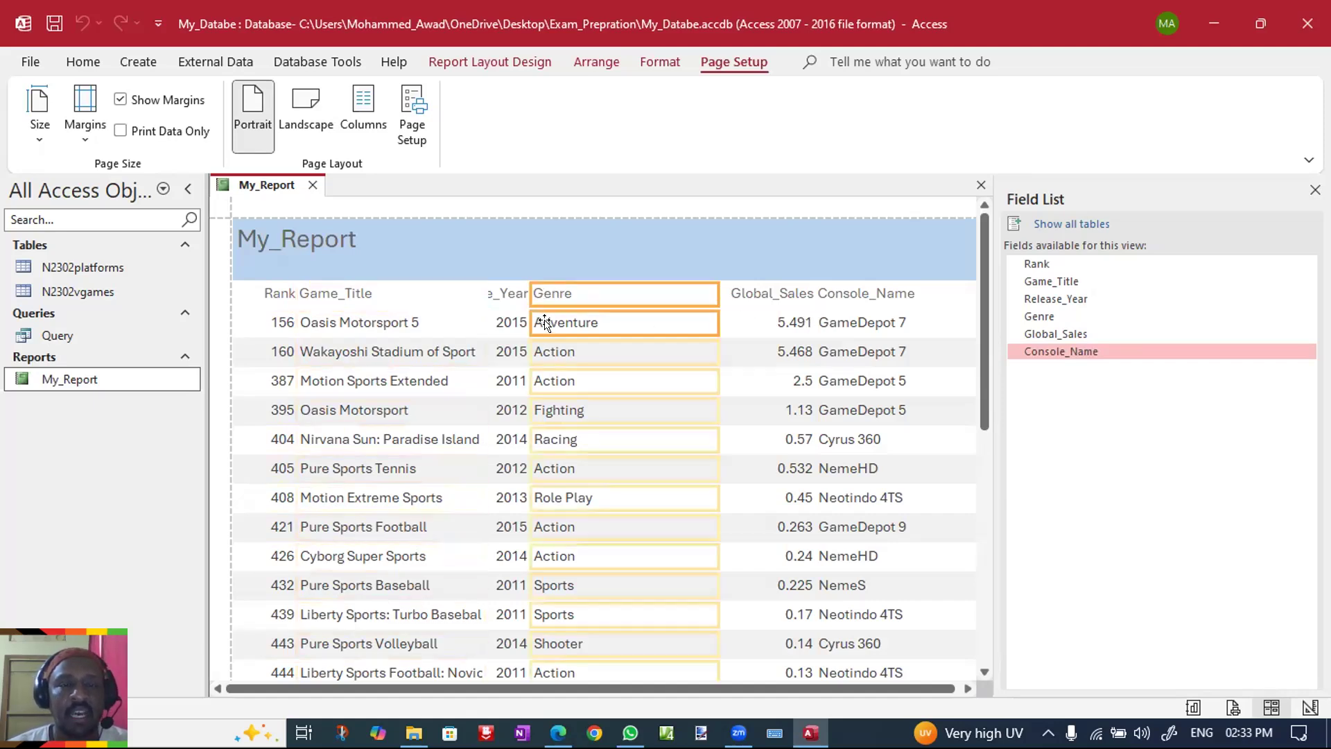
key(Right)
key(Right)
key(Right)
key(Right)
key(Right)
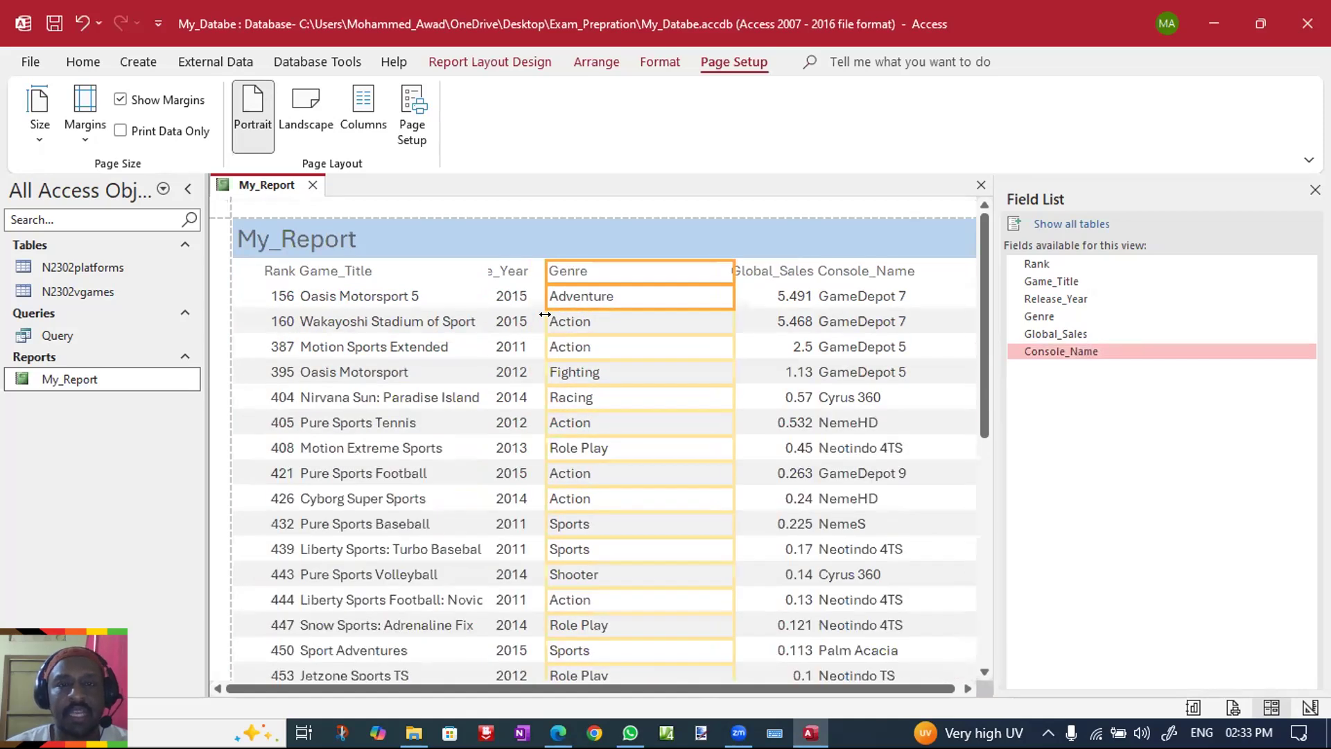
key(Right)
key(Right)
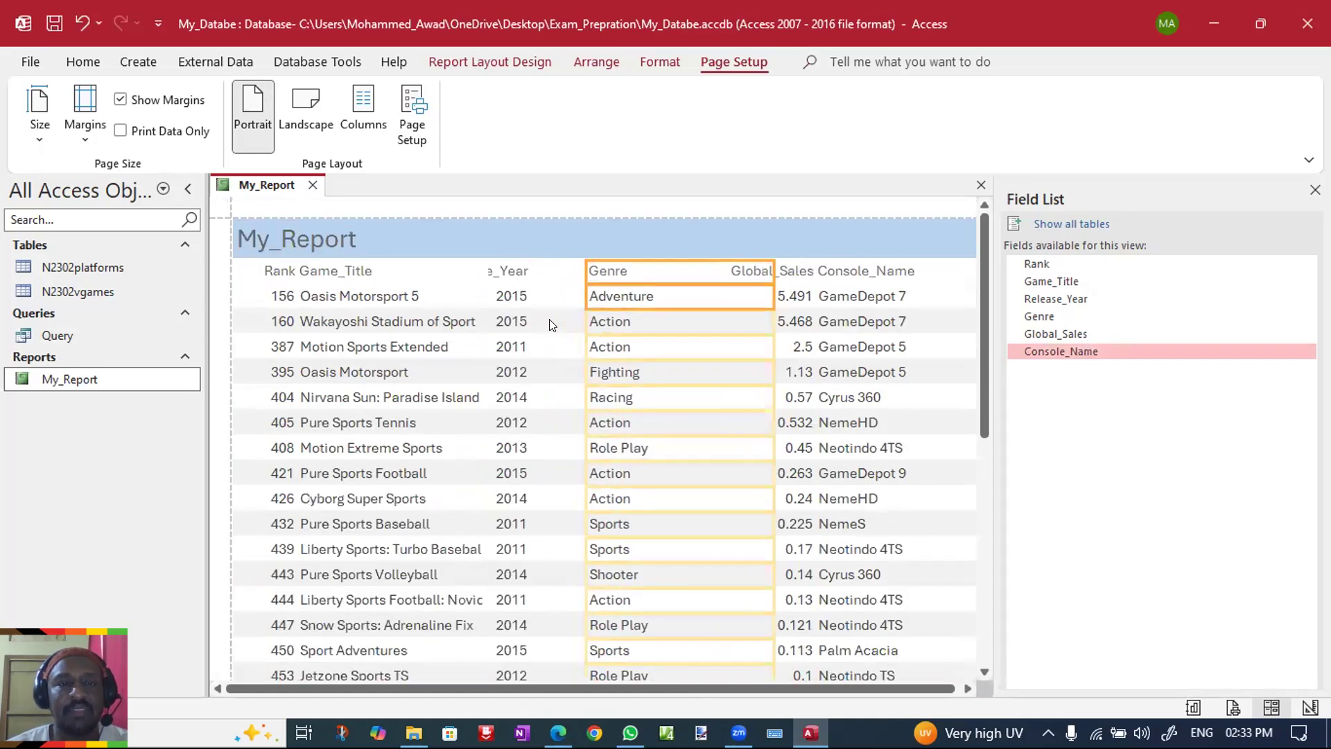
Widen the Release_Year label and data column until the full heading fits before Genre.
click(510, 273)
ctrl+click(506, 296)
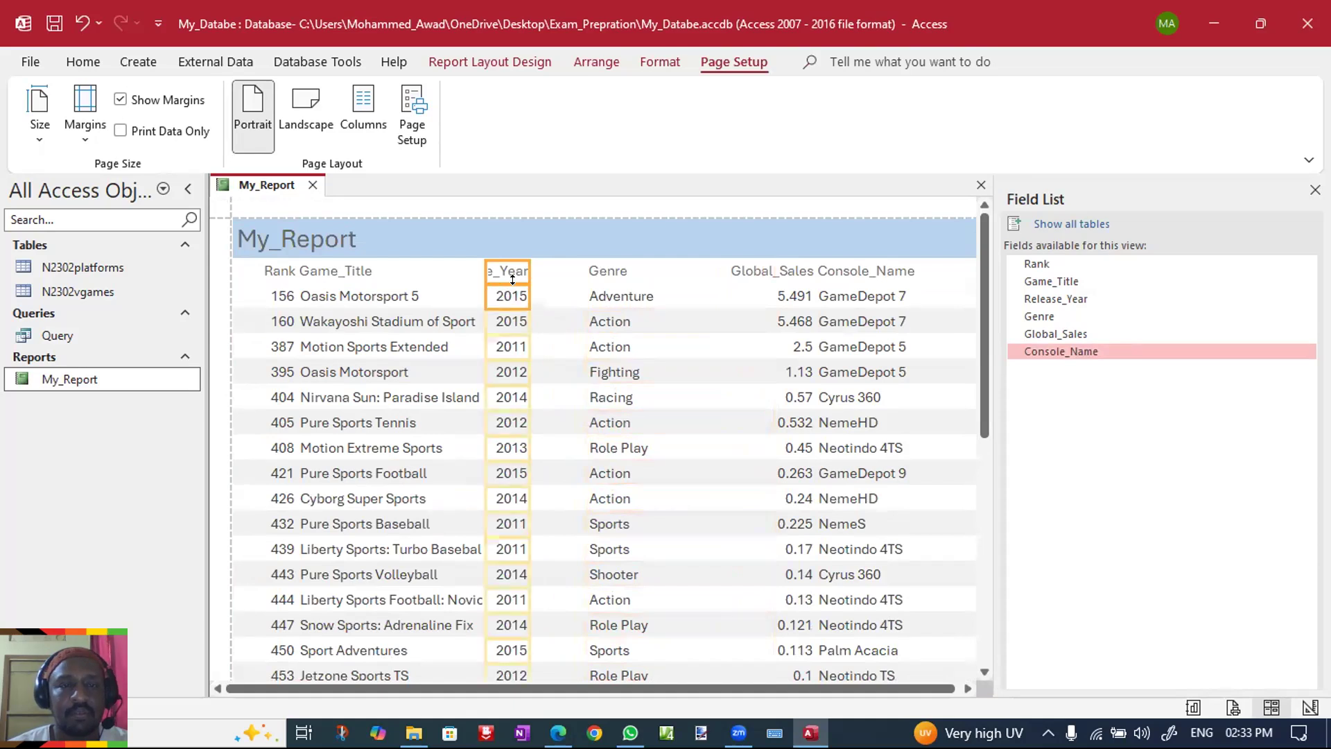
drag(519, 271, 580, 270)
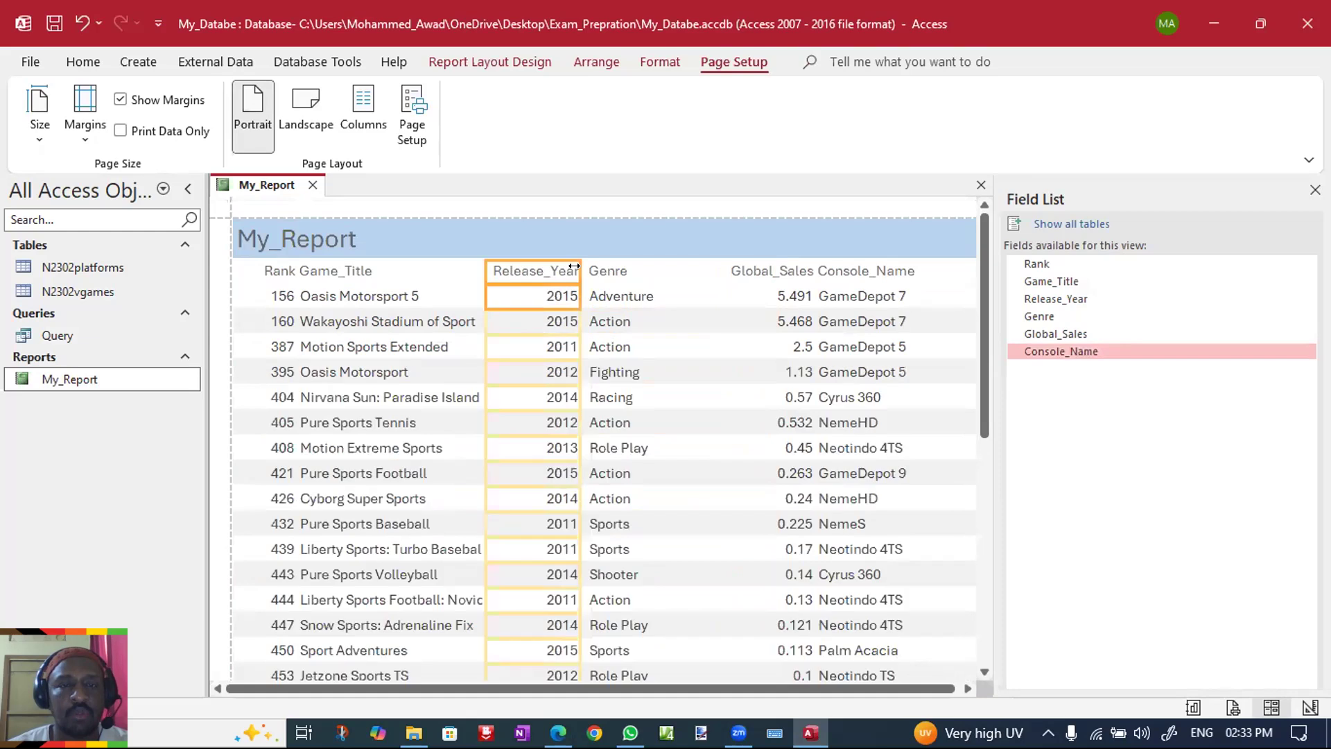
Move the Game_Title label and data column slightly right, away from the Rank column.
click(324, 270)
ctrl+click(325, 295)
drag(324, 292, 331, 292)
click(756, 423)
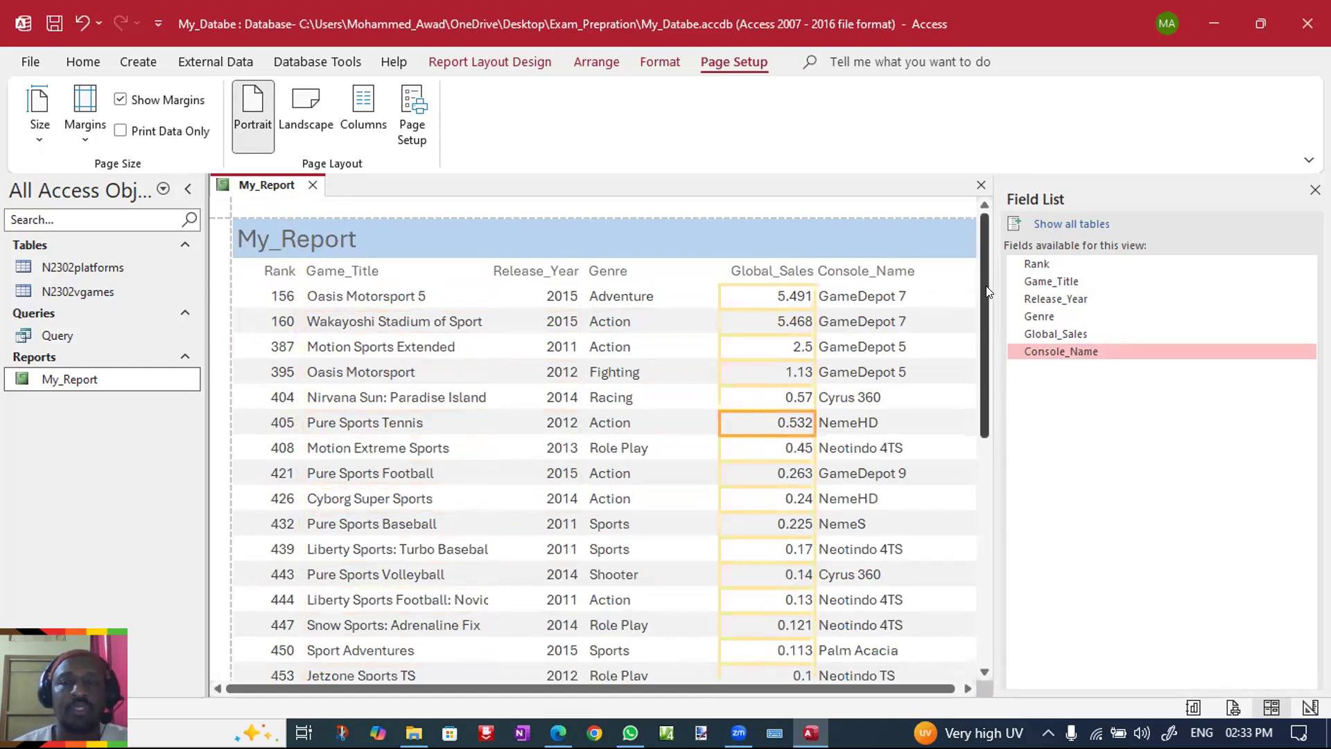
Leave Layout View of My_Report and show the report in Print Preview.
click(89, 380)
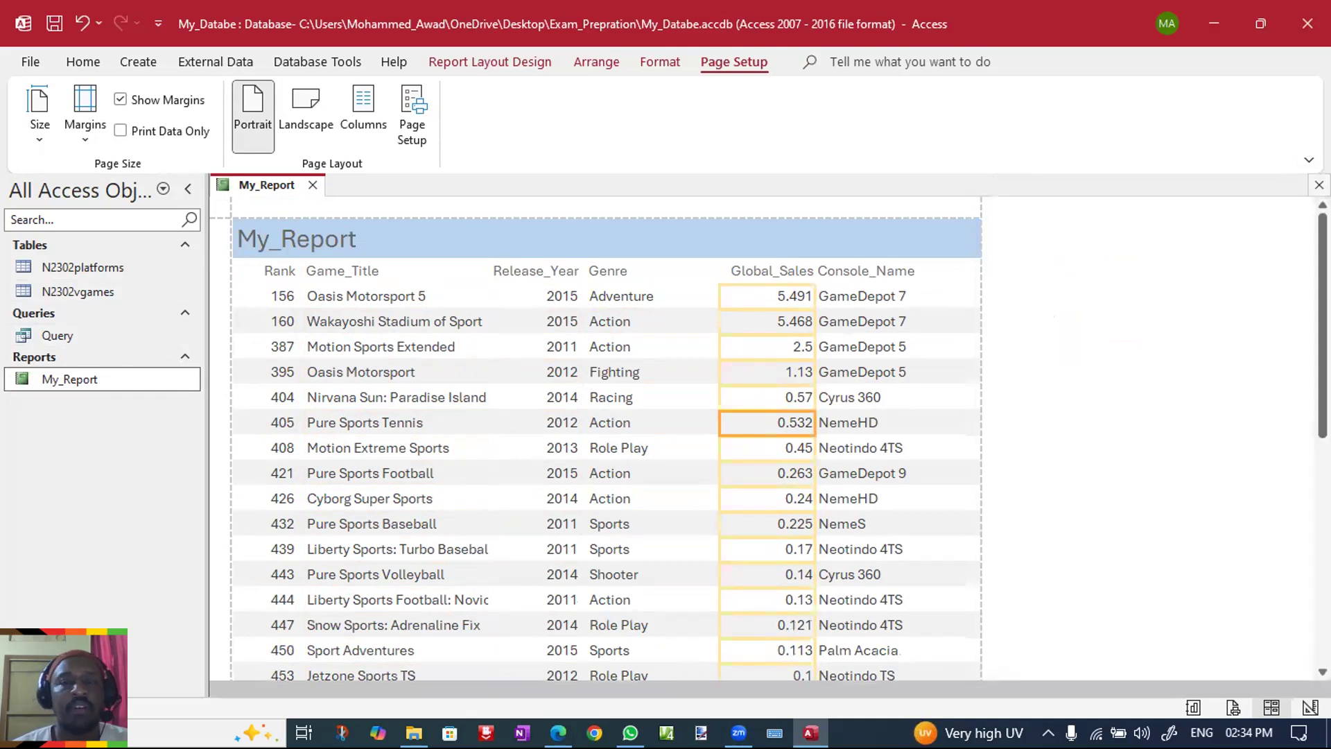
click(245, 398)
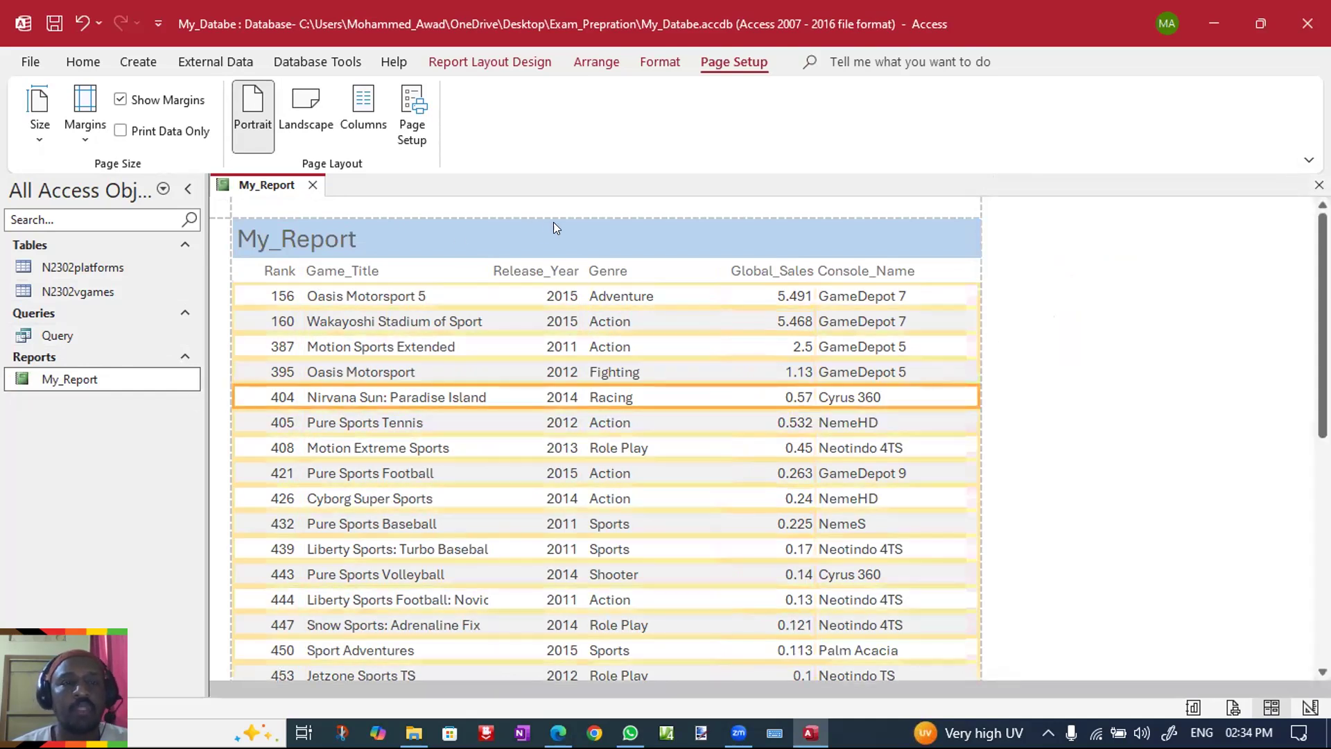
right_click(96, 381)
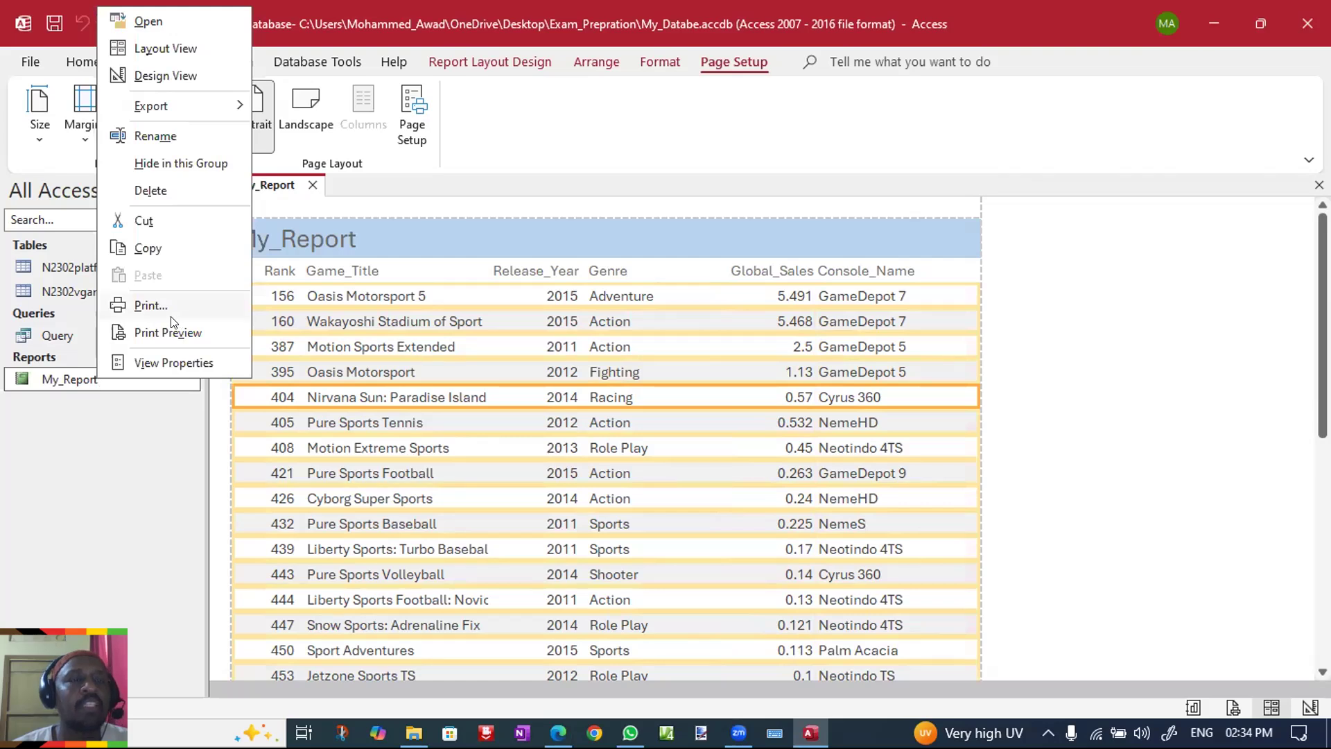
click(167, 334)
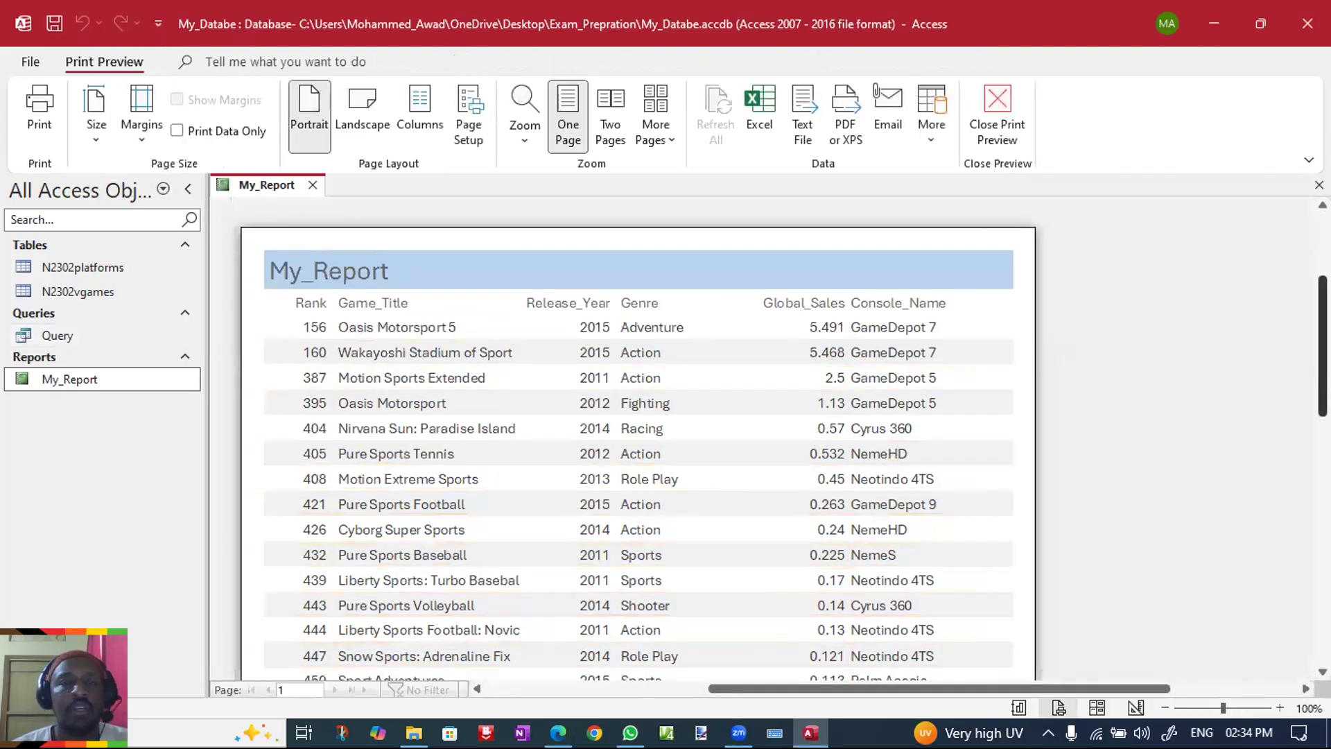
Examine the previewed My_Report page from title to footer, checking the column headings, data and page fit.
scroll(638, 436, down, 5)
scroll(638, 436, down, 5)
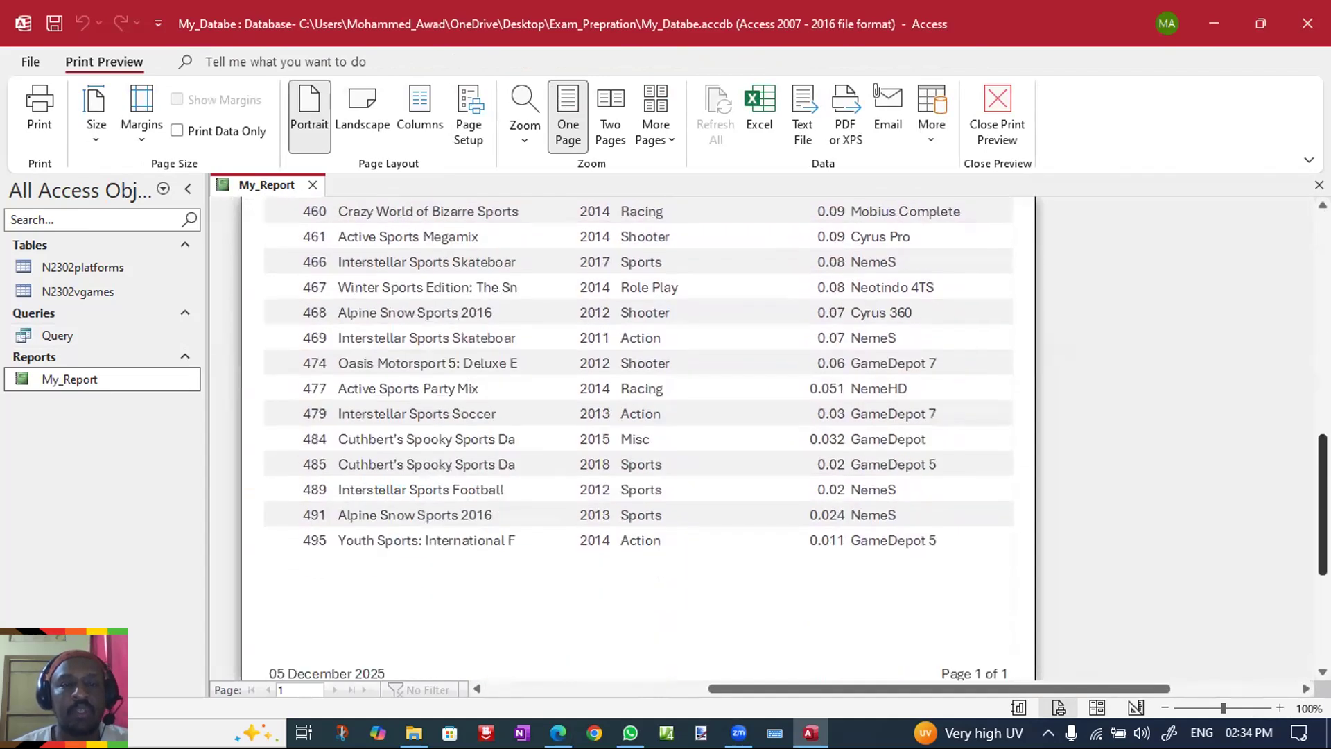
scroll(638, 437, up, 10)
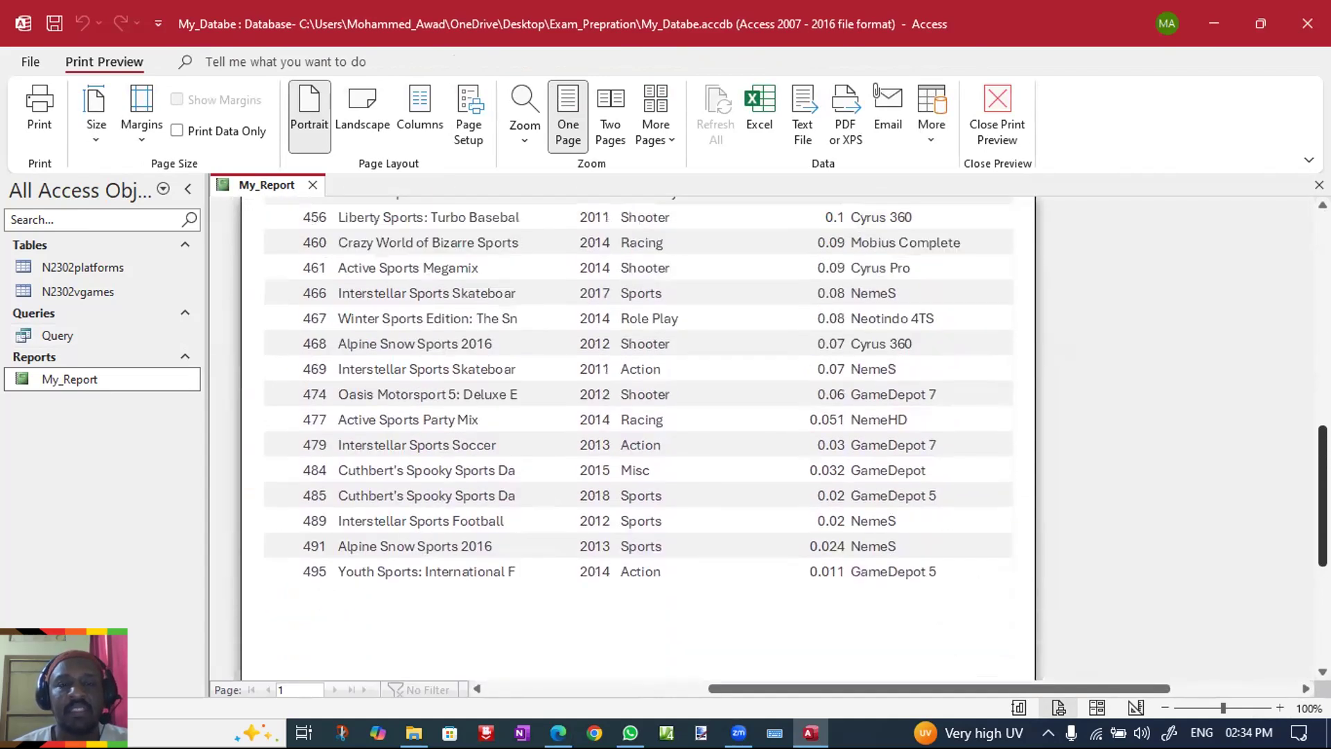
scroll(638, 437, up, 2)
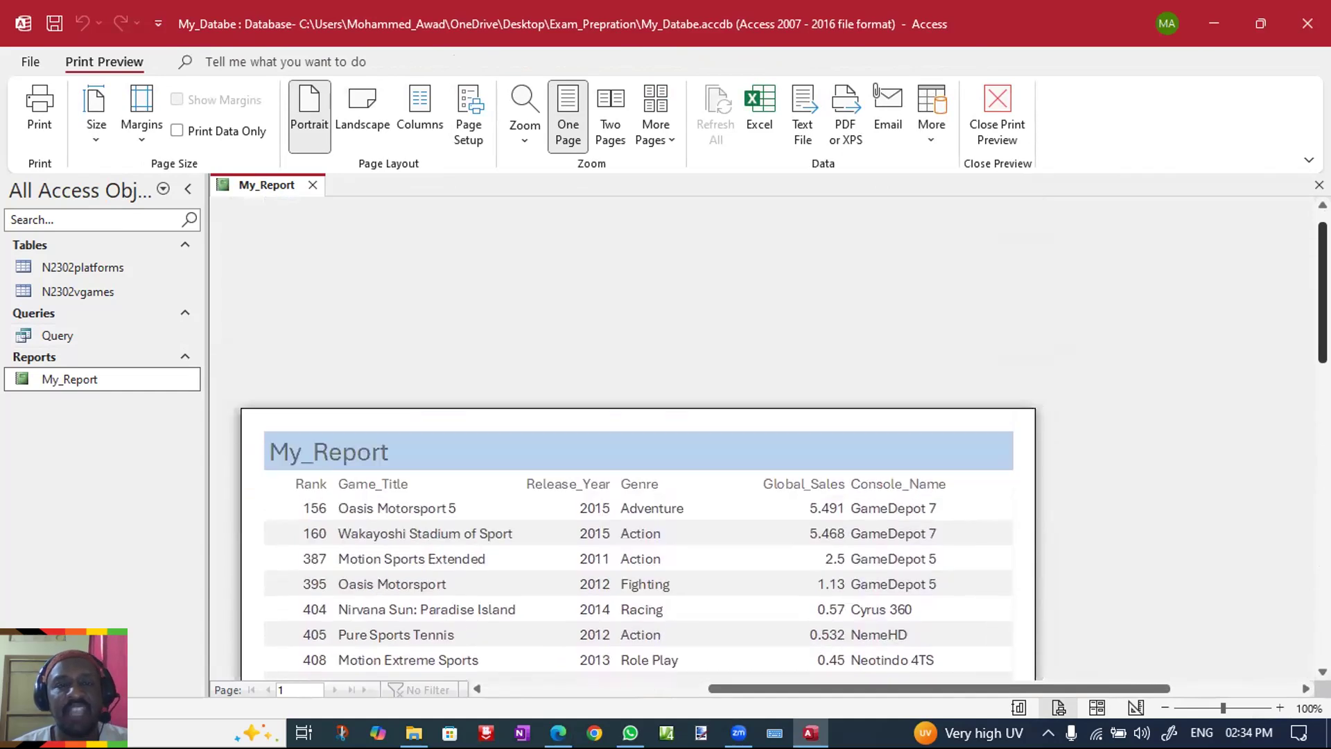
scroll(638, 437, down, 2)
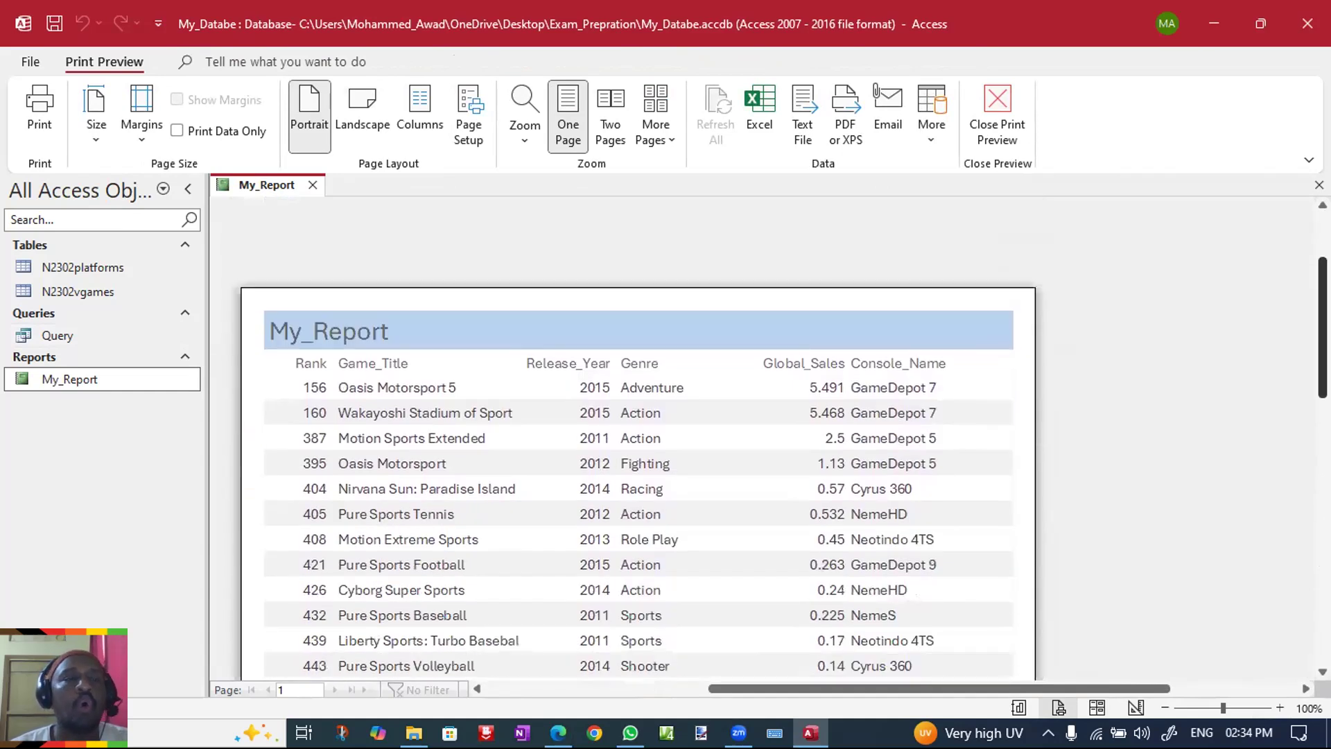
scroll(638, 437, down, 3)
scroll(638, 437, up, 1)
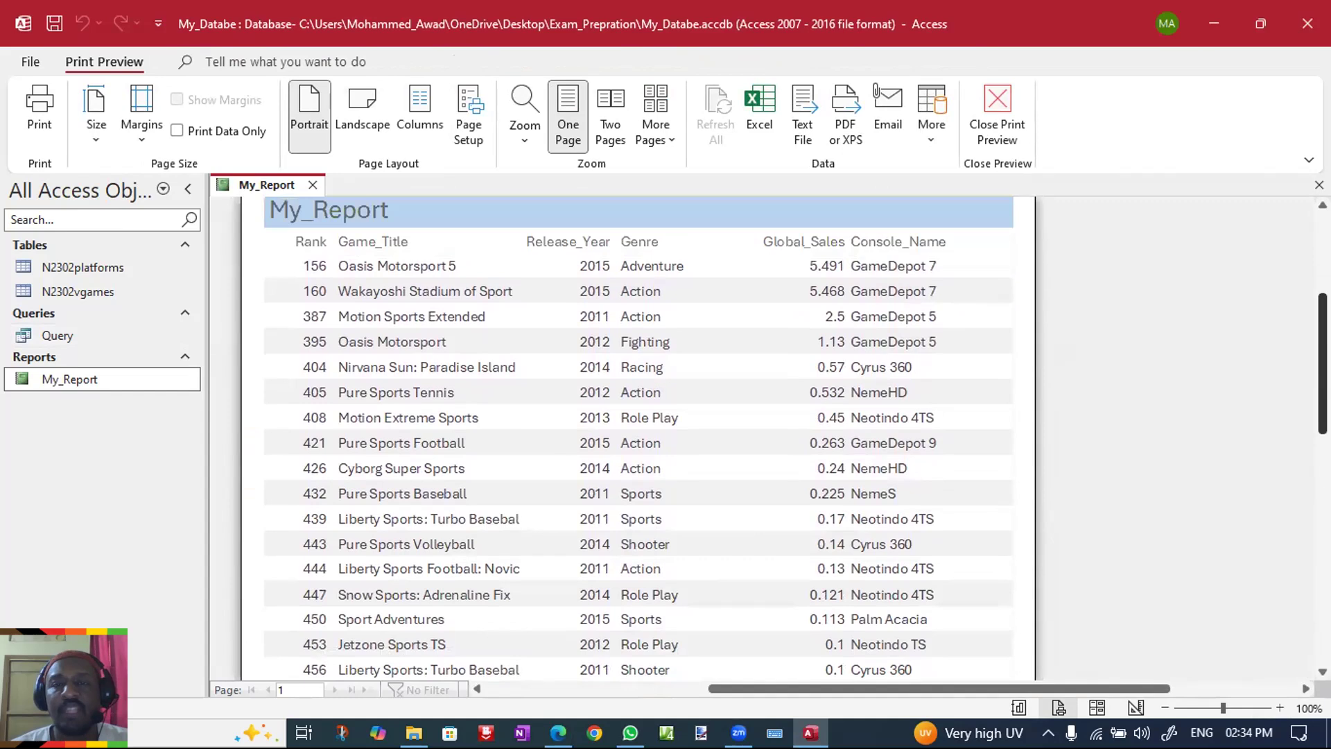
scroll(638, 437, up, 2)
scroll(638, 437, up, 2)
scroll(638, 437, down, 1)
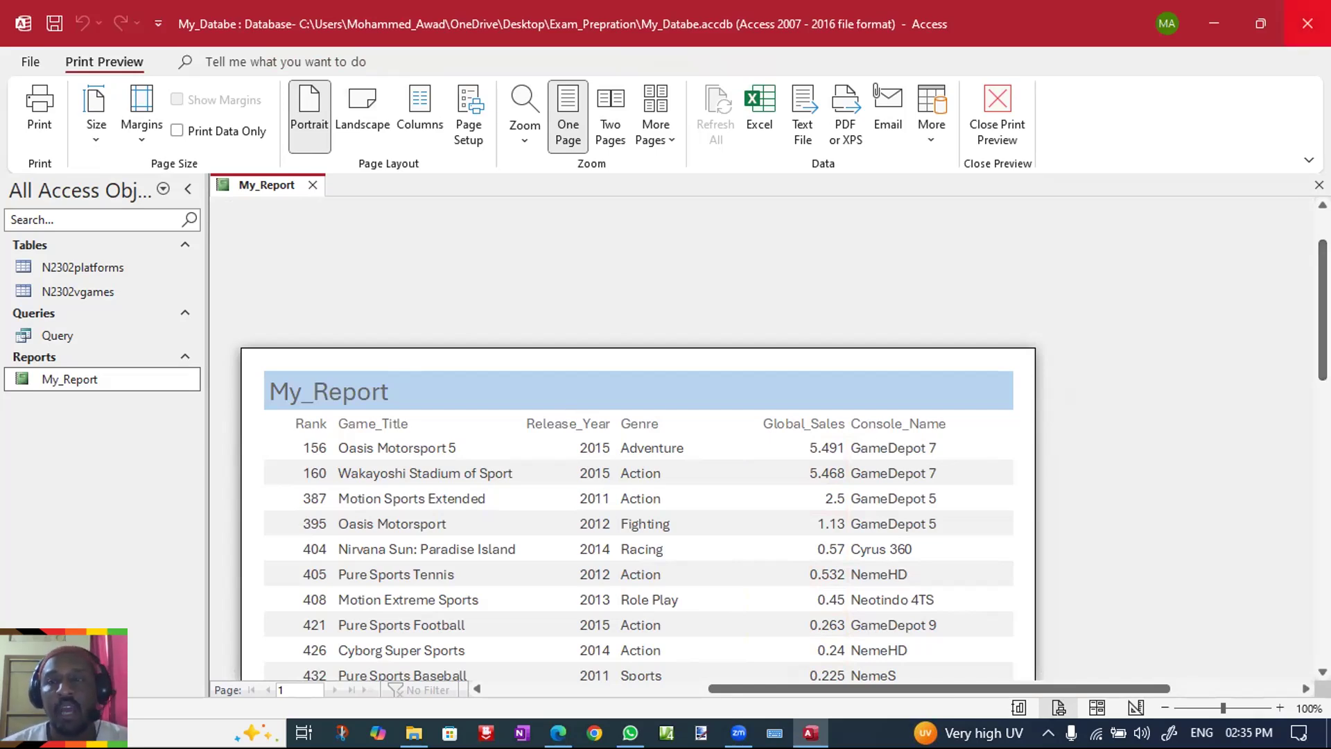
Switch from Access to Microsoft Edge and open the M.A Tech YouTube channel from a new tab's shortcuts.
click(1212, 26)
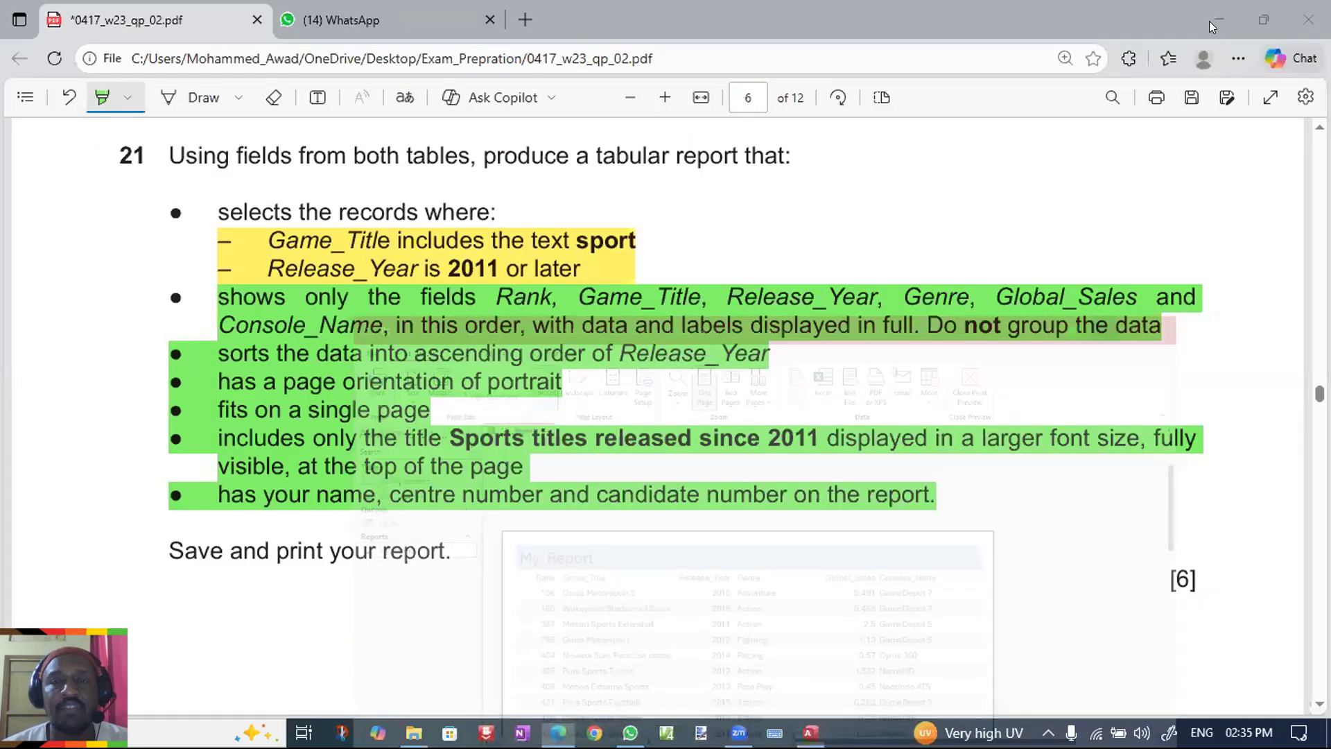
click(1211, 11)
click(1211, 12)
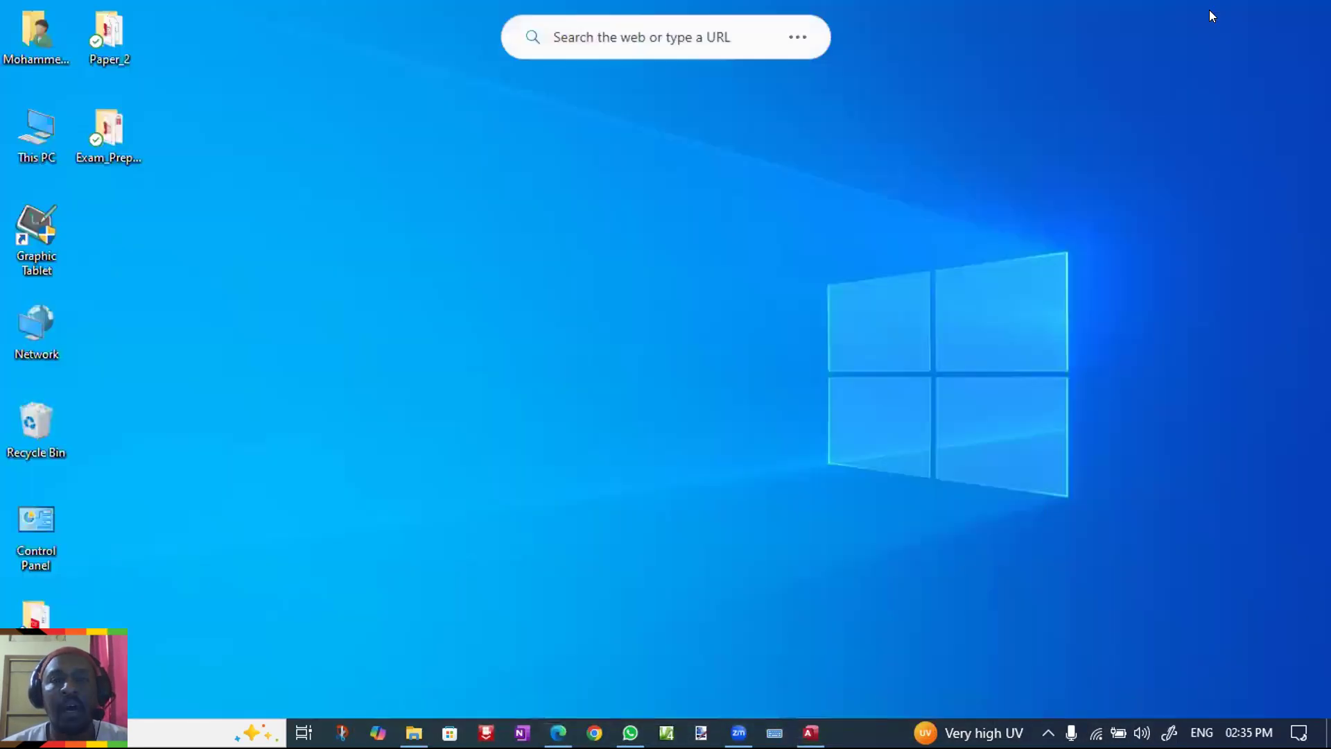
click(557, 731)
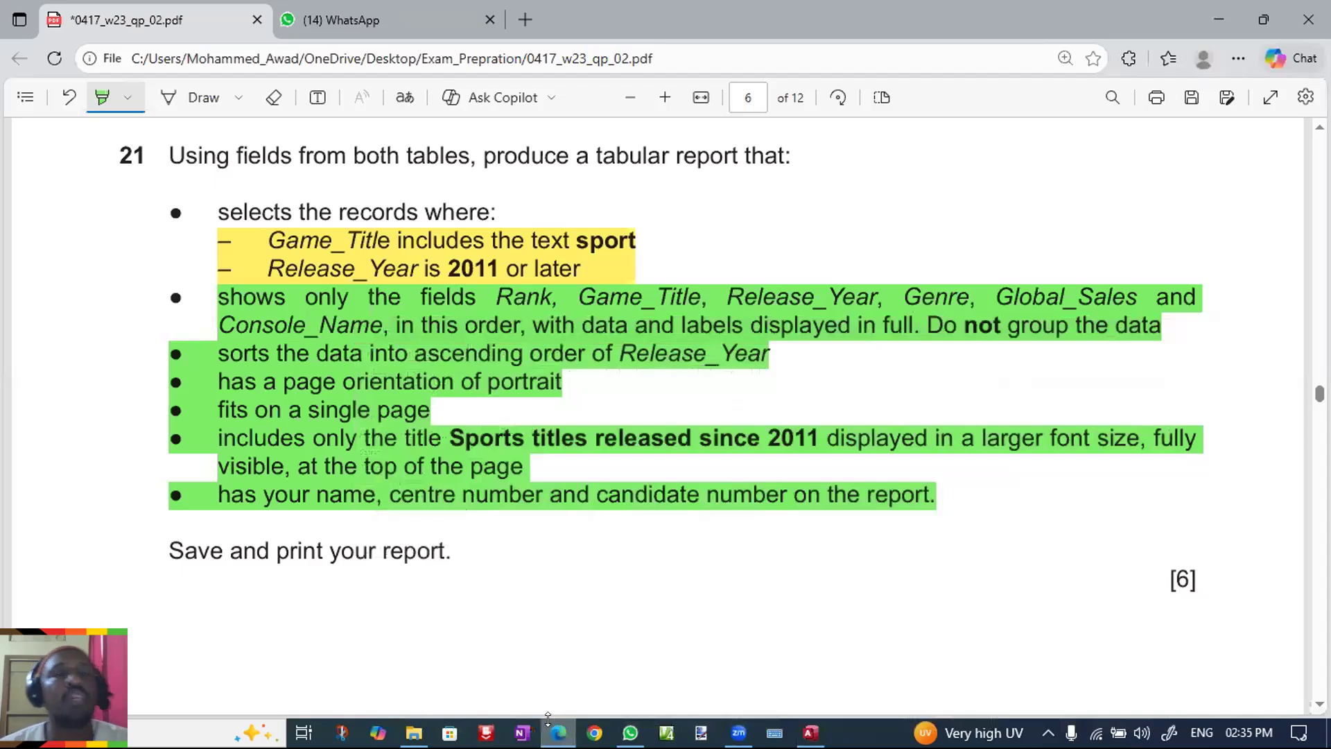
click(521, 21)
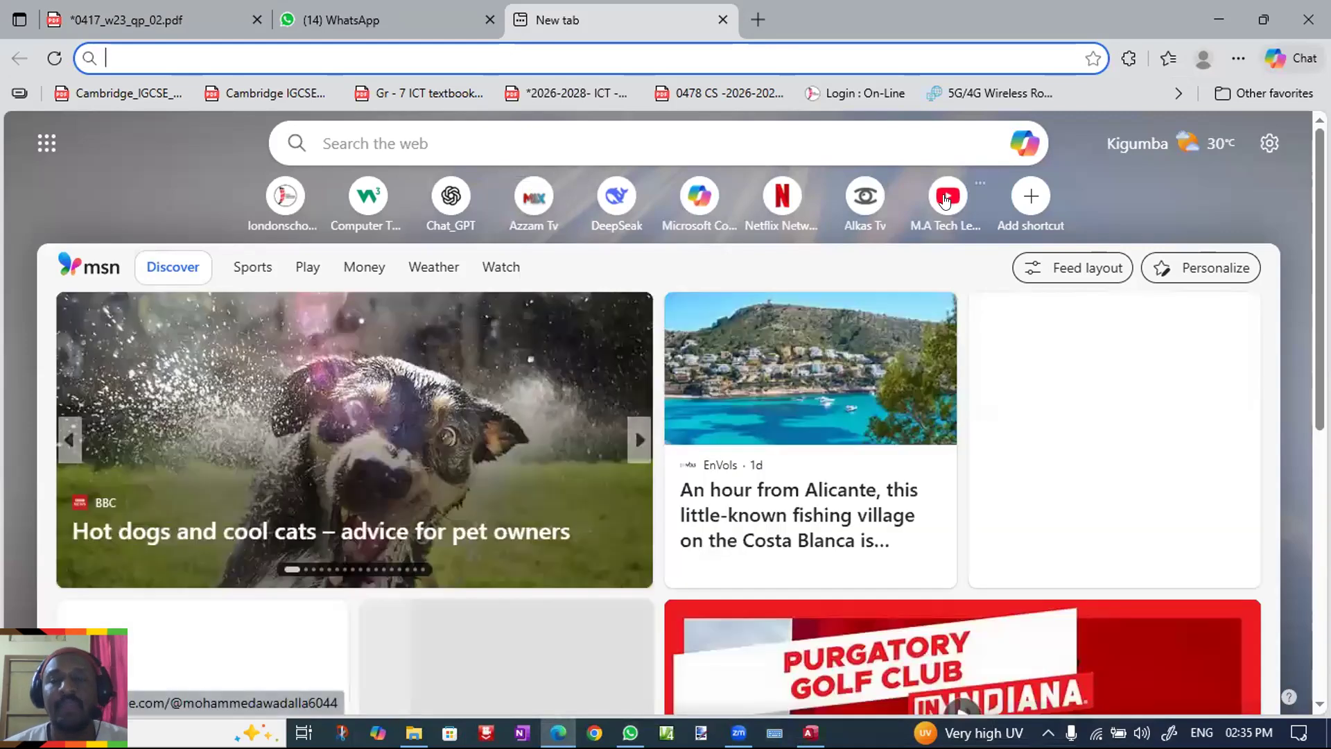
click(946, 198)
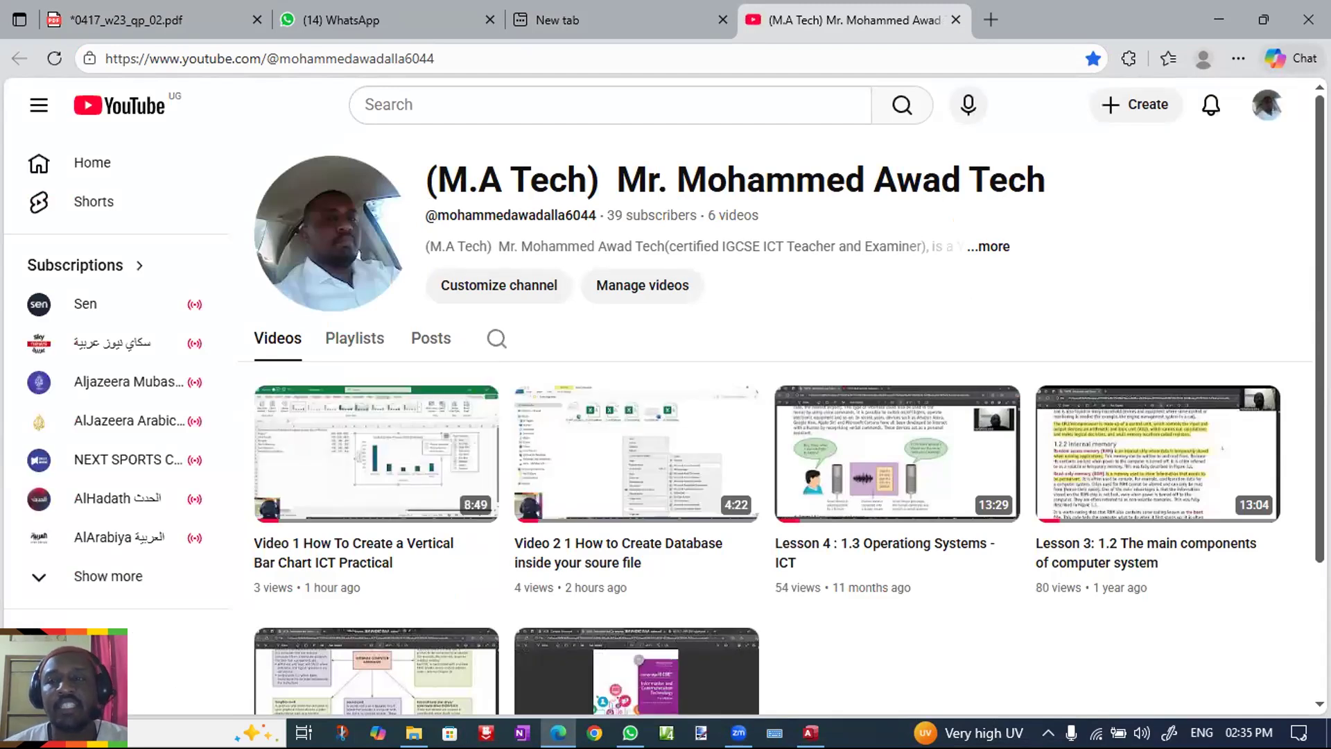
Look through the list of ICT lesson videos published on the M.A Tech channel.
scroll(782, 421, down, 3)
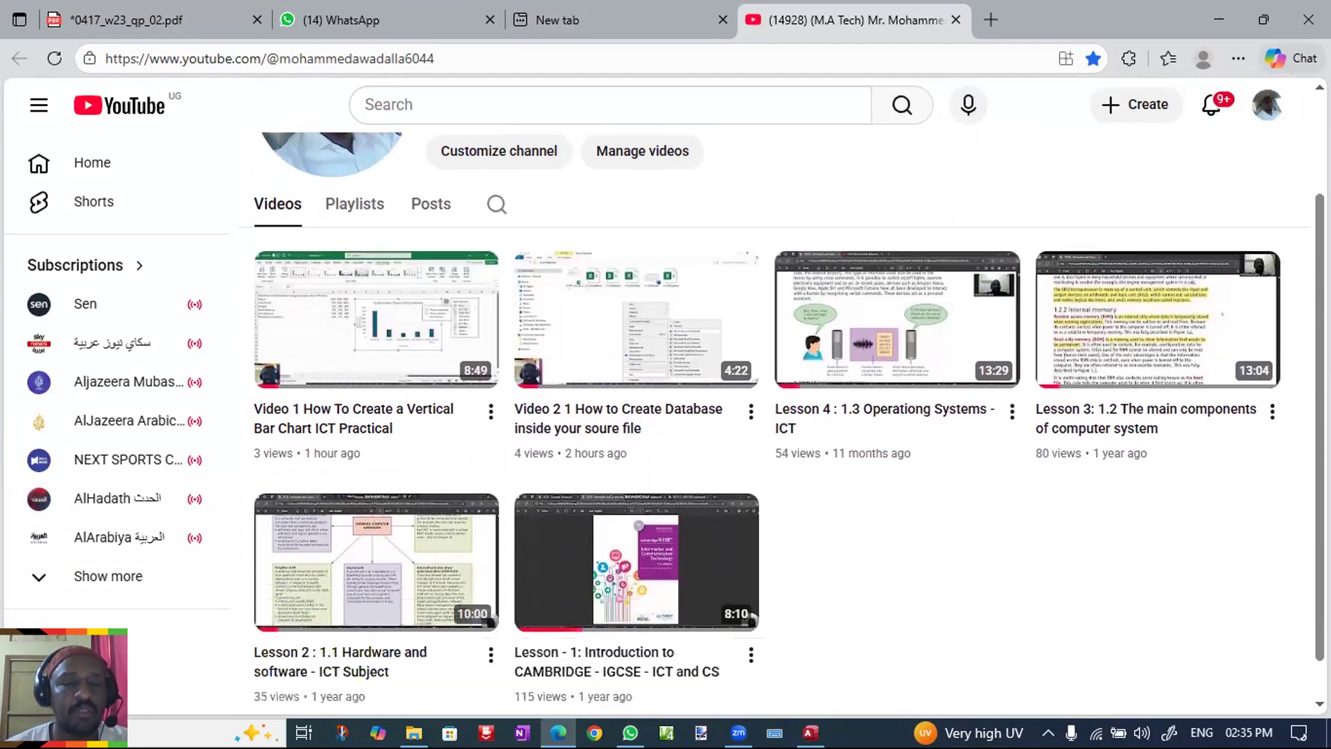
scroll(782, 421, up, 2)
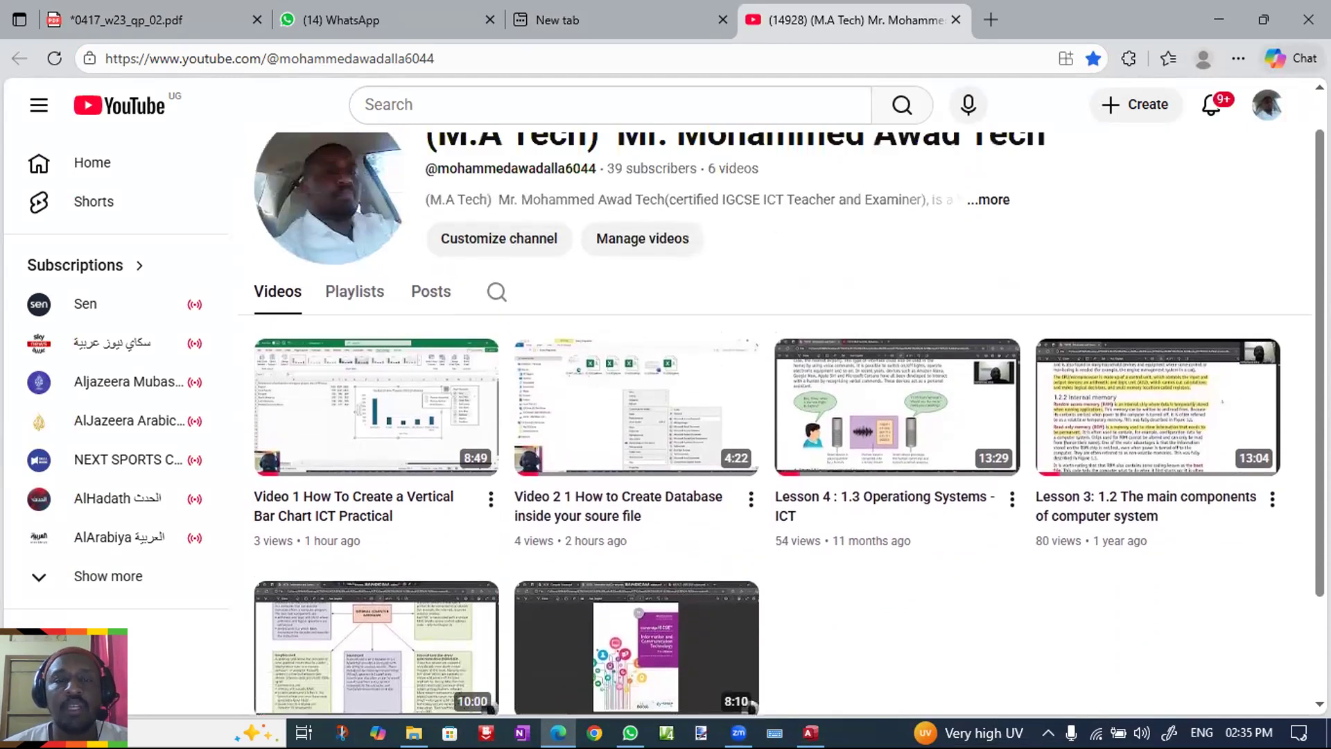
scroll(924, 479, up, 1)
scroll(925, 478, down, 2)
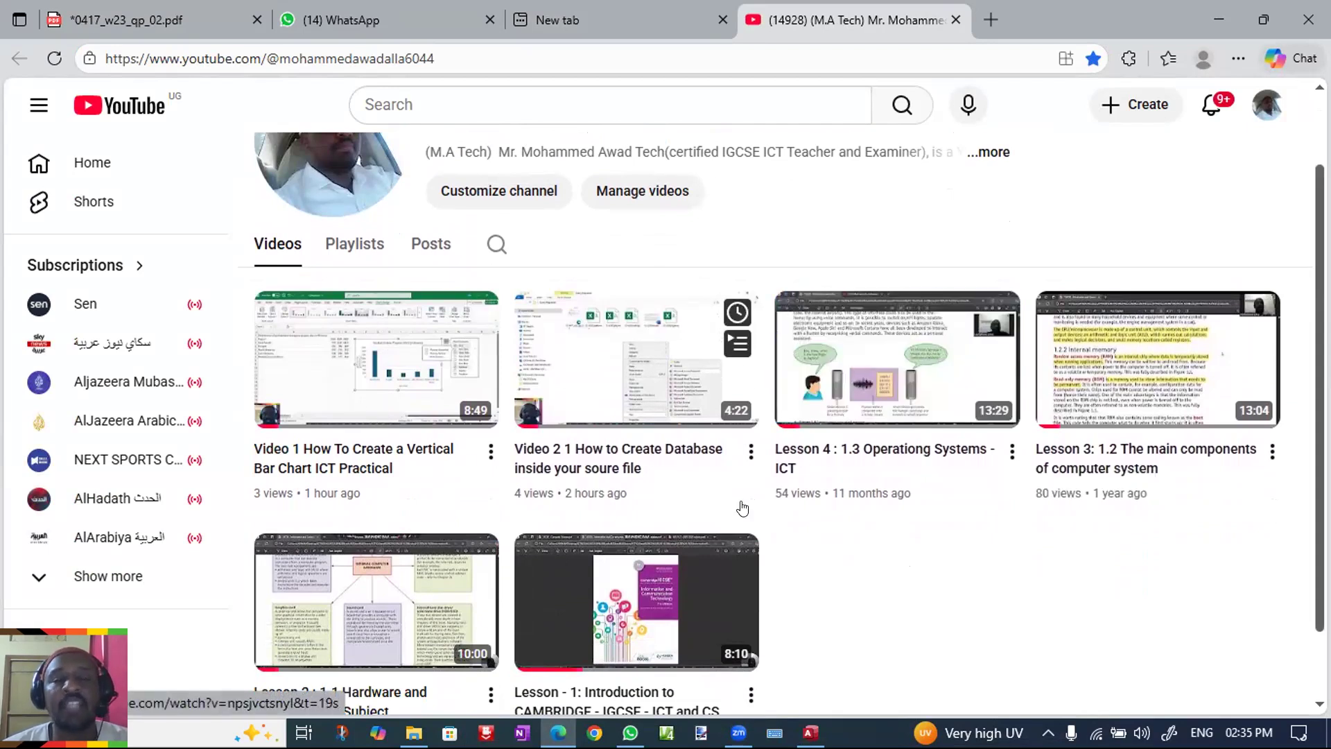
scroll(783, 416, down, 1)
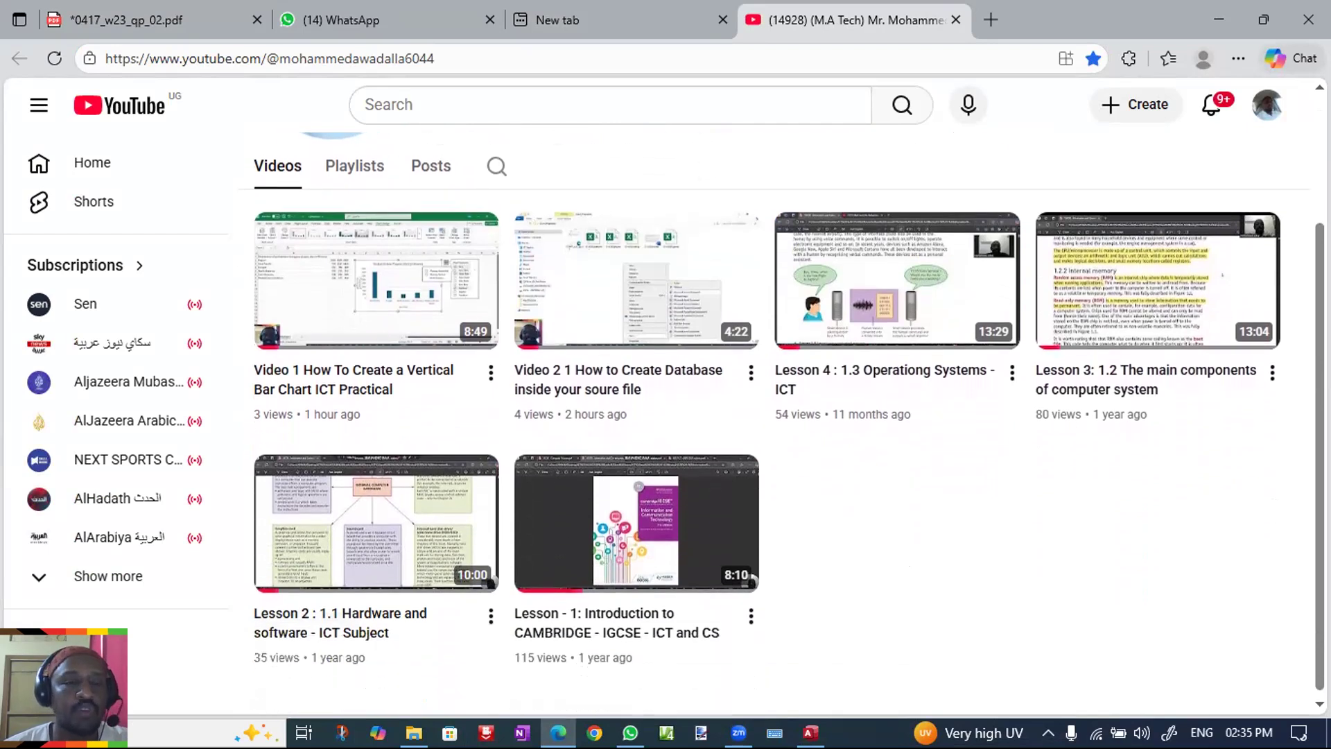